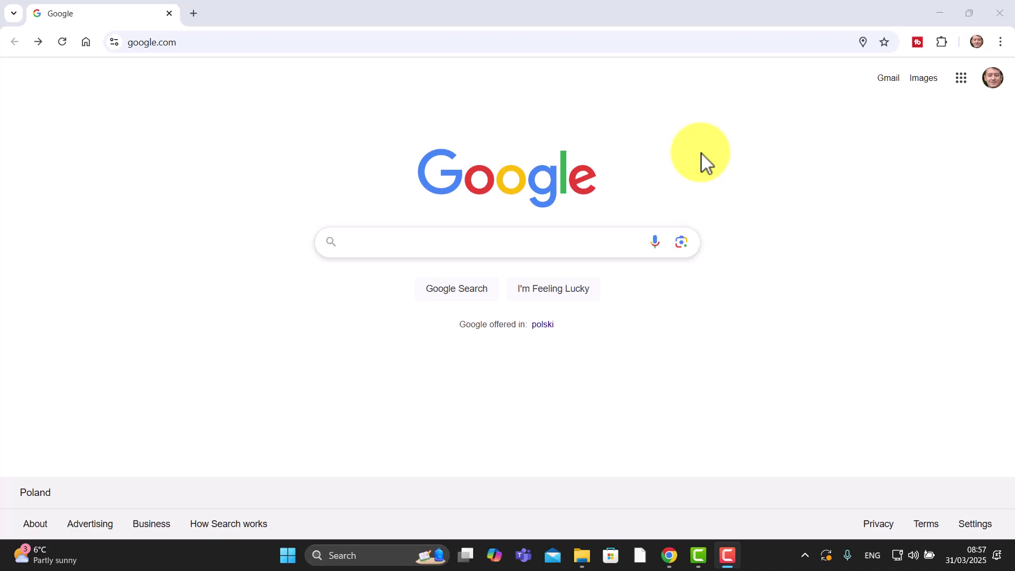
Step: Open Google Translate from the Google apps grid, set to translate Polish into English
click(961, 80)
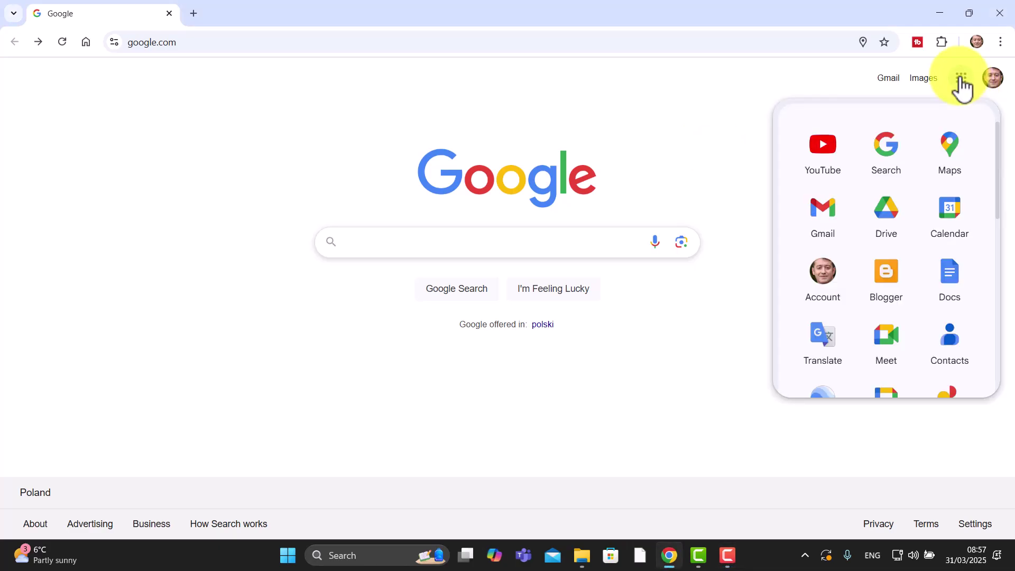
click(823, 343)
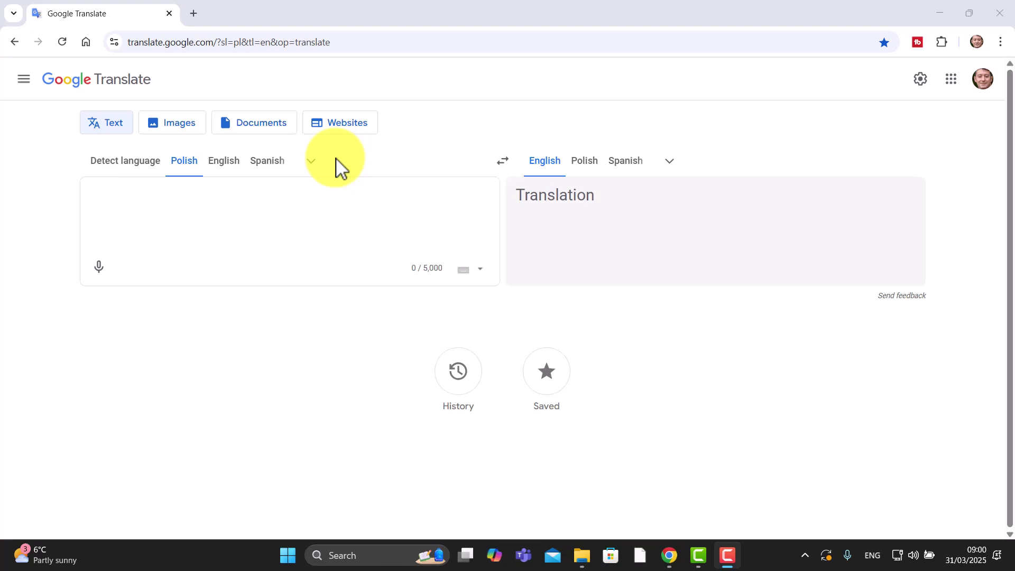
click(317, 161)
click(316, 162)
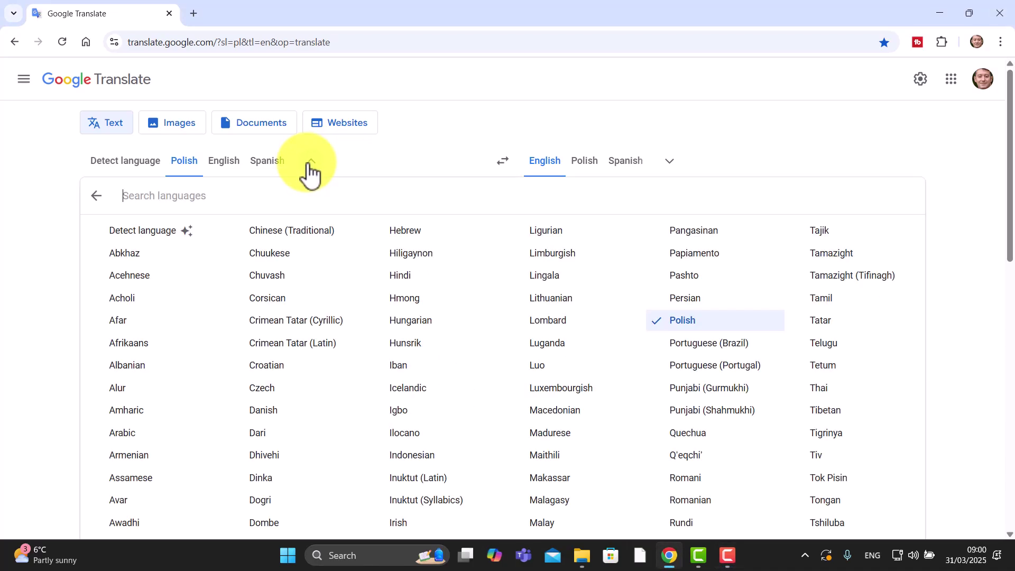
click(312, 171)
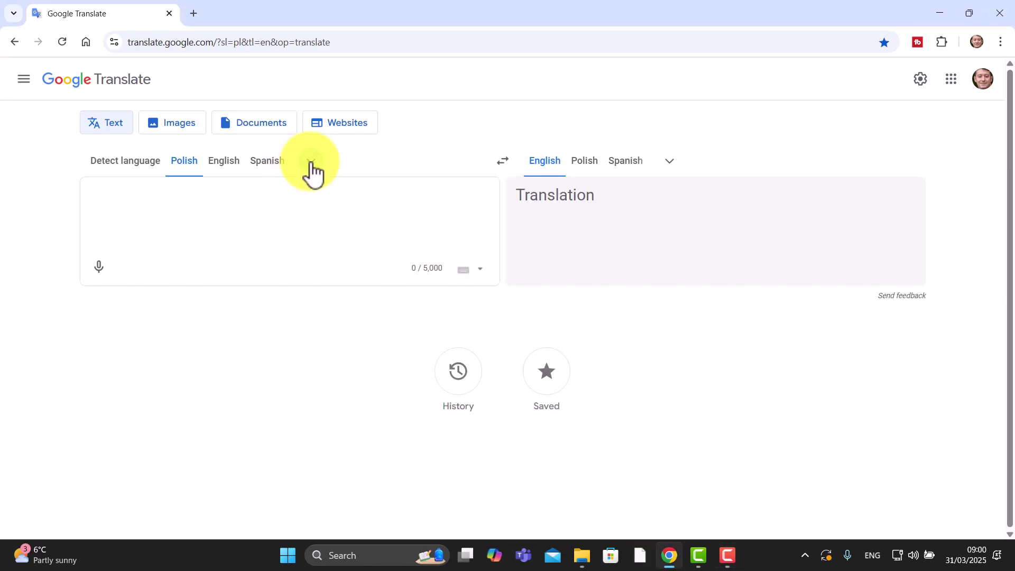
click(142, 203)
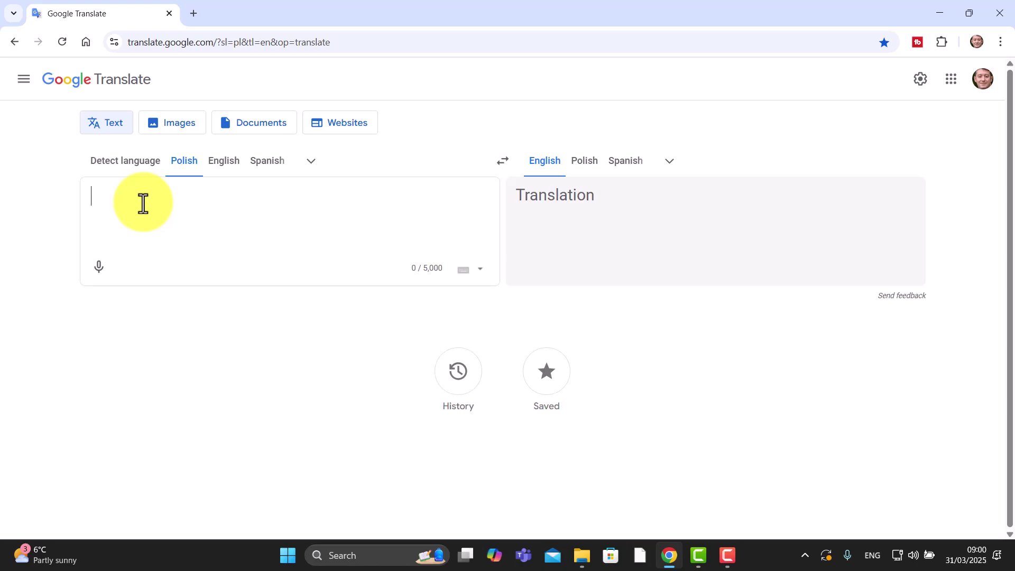
Step: Translate 'Chcę promować wydarzenie' as 'I want to promote the event' and star it
text(Chcę promować wydarzenie)
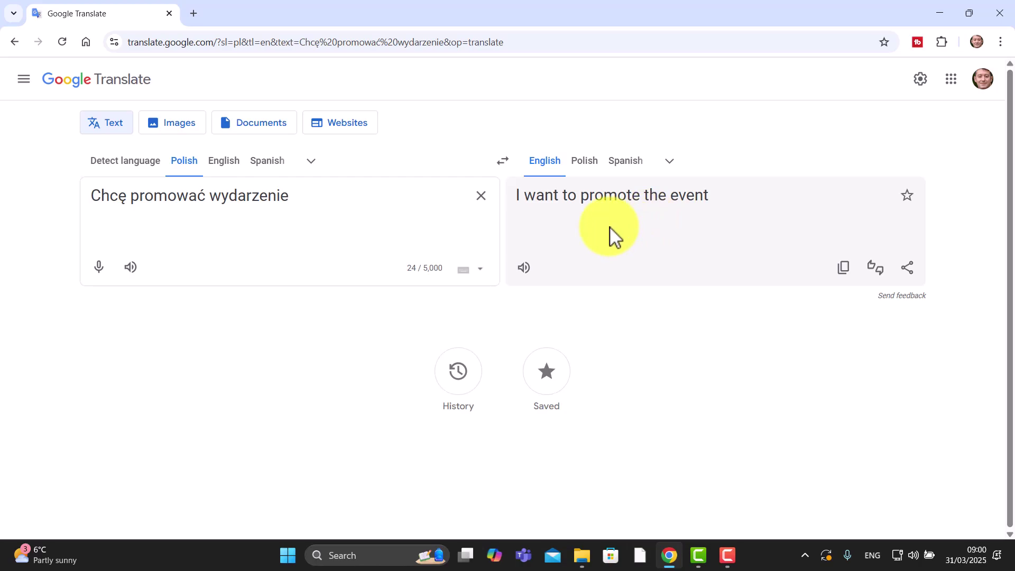
click(908, 197)
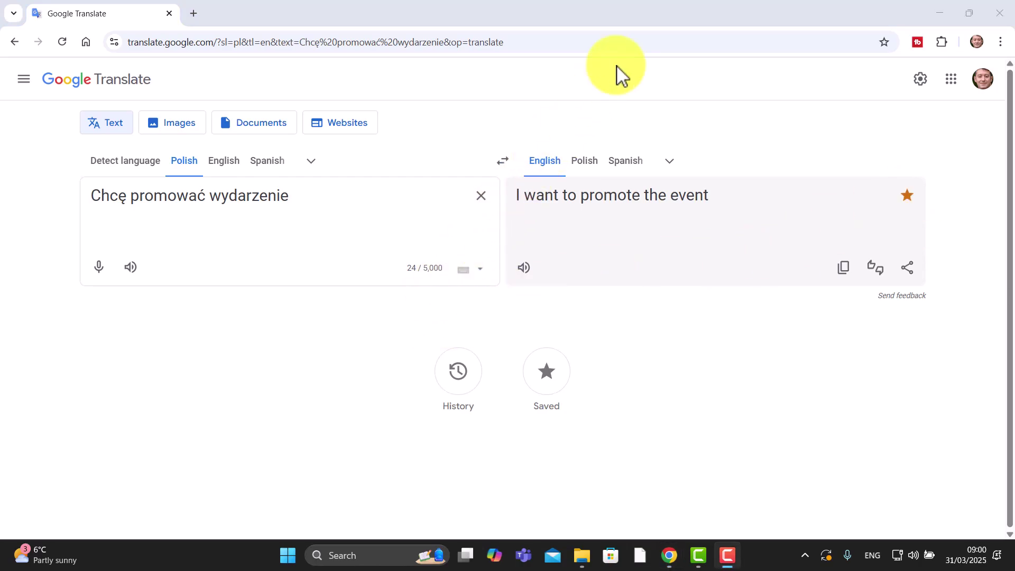
Step: Browse the 15 saved Polish–English phrases, check the panel's options, and select the source text
click(546, 376)
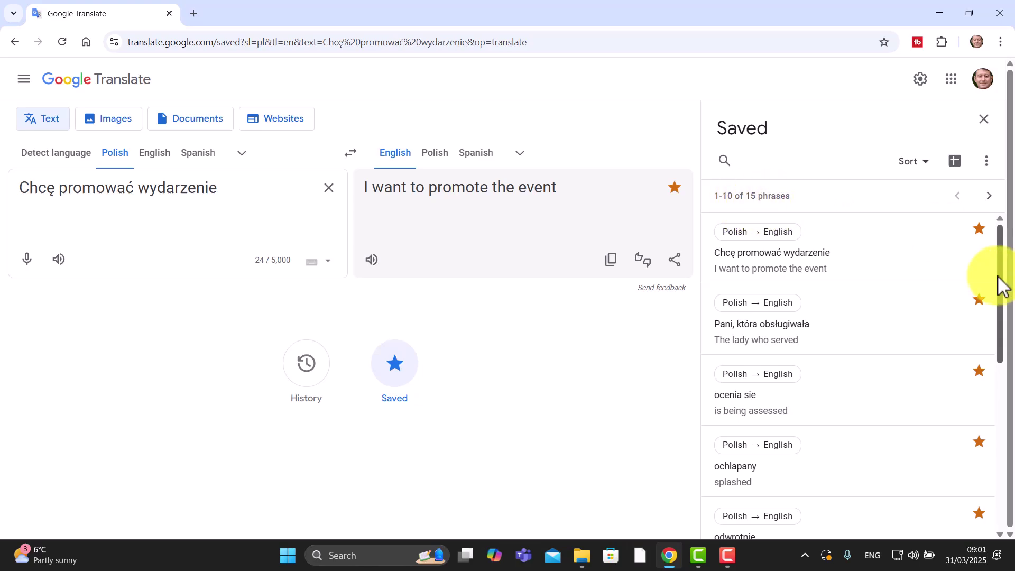
drag(998, 283, 999, 233)
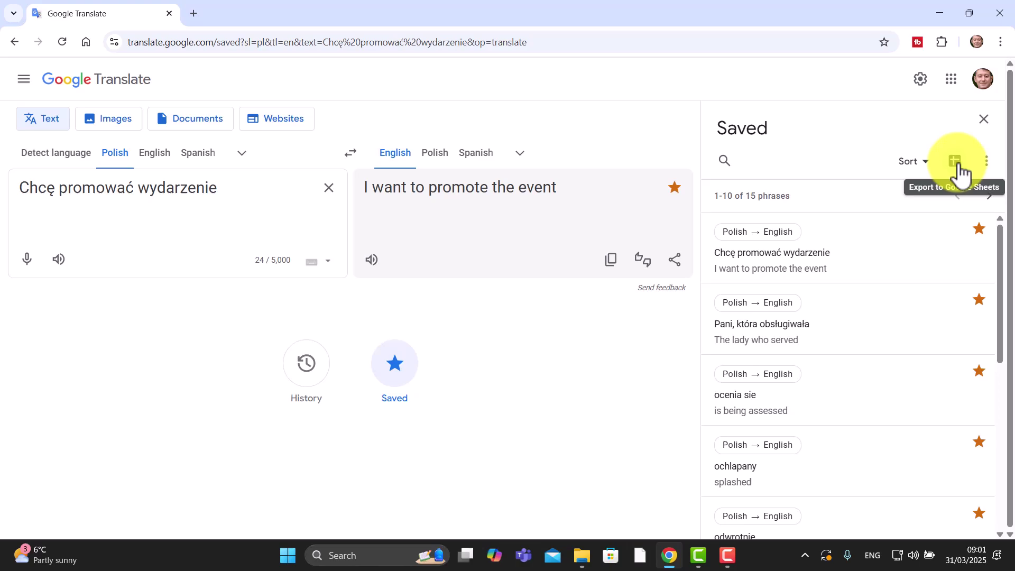
click(986, 169)
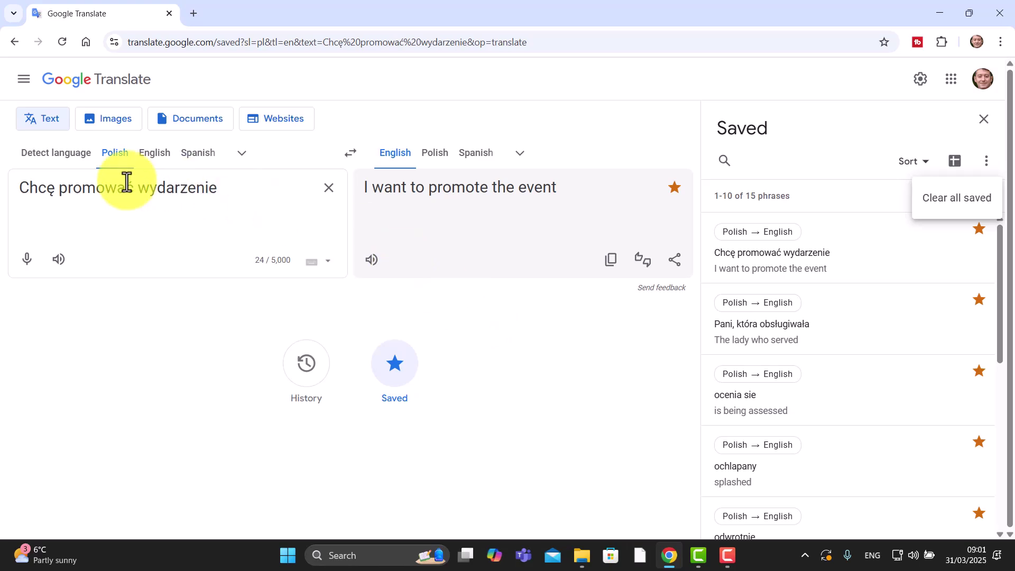
drag(217, 189, 23, 203)
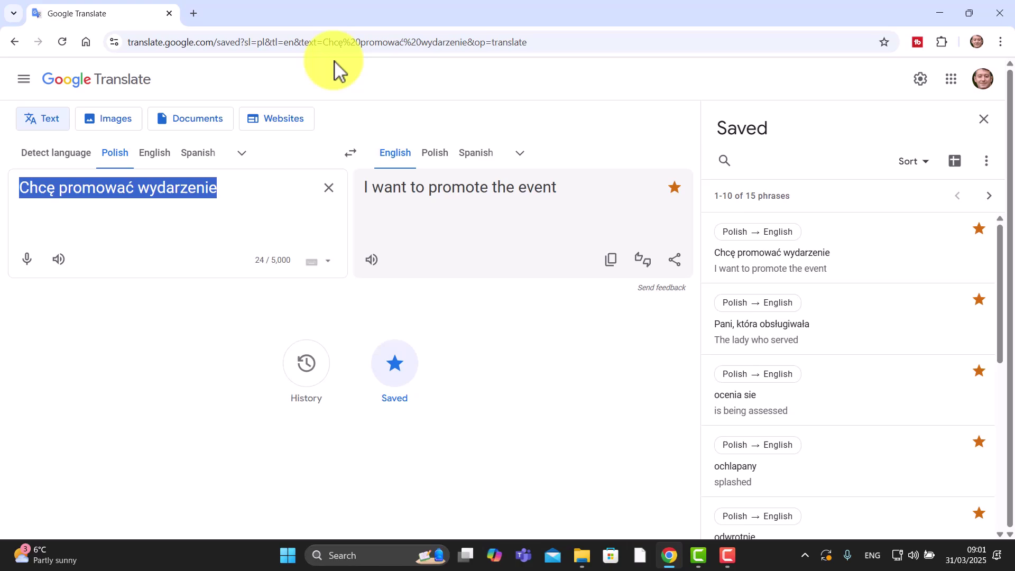
Step: Play the Polish phrase aloud, then load the 5 Ways to Say 'Really' video in a new tab
key(alt+Left)
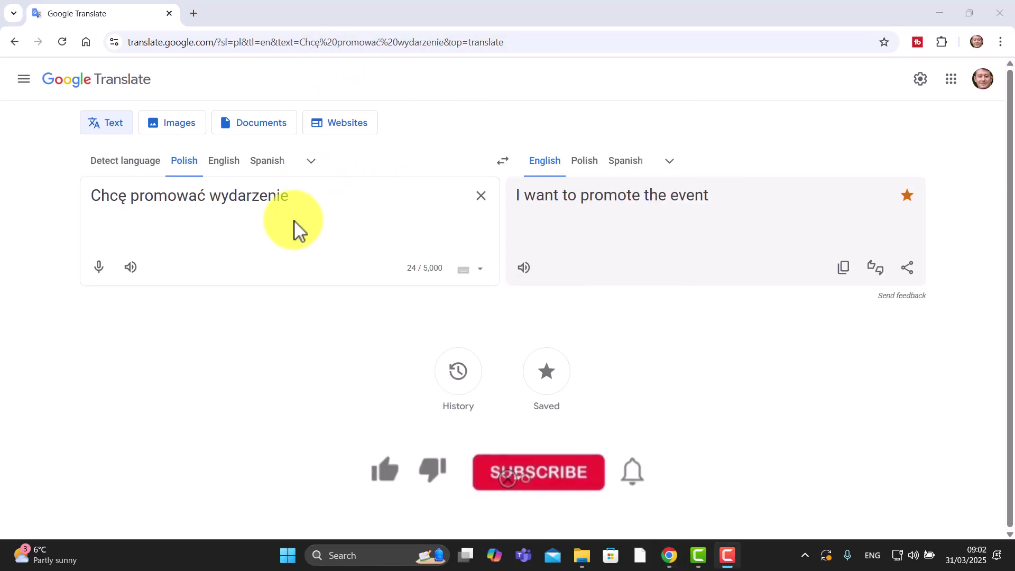
click(132, 275)
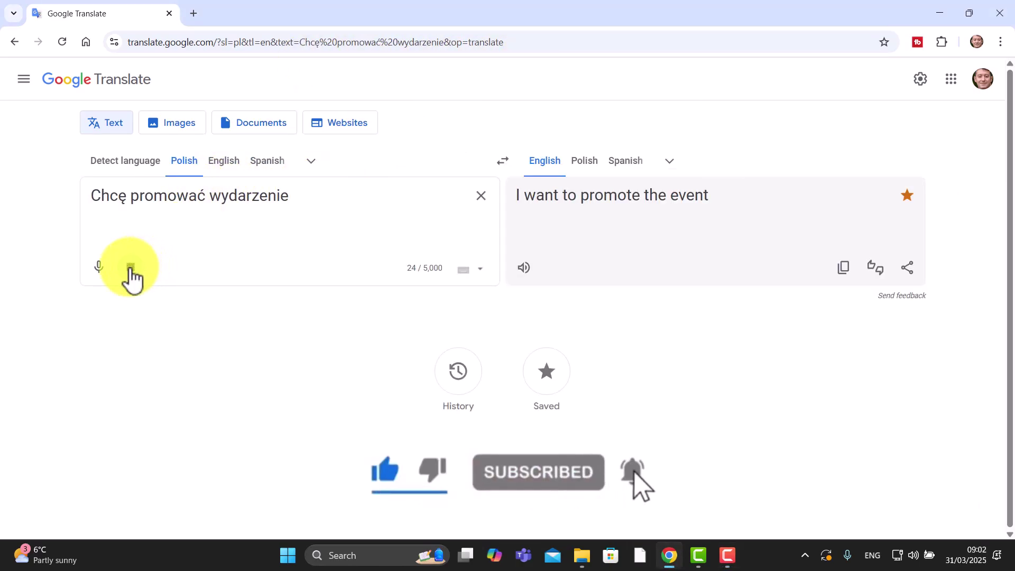
click(541, 373)
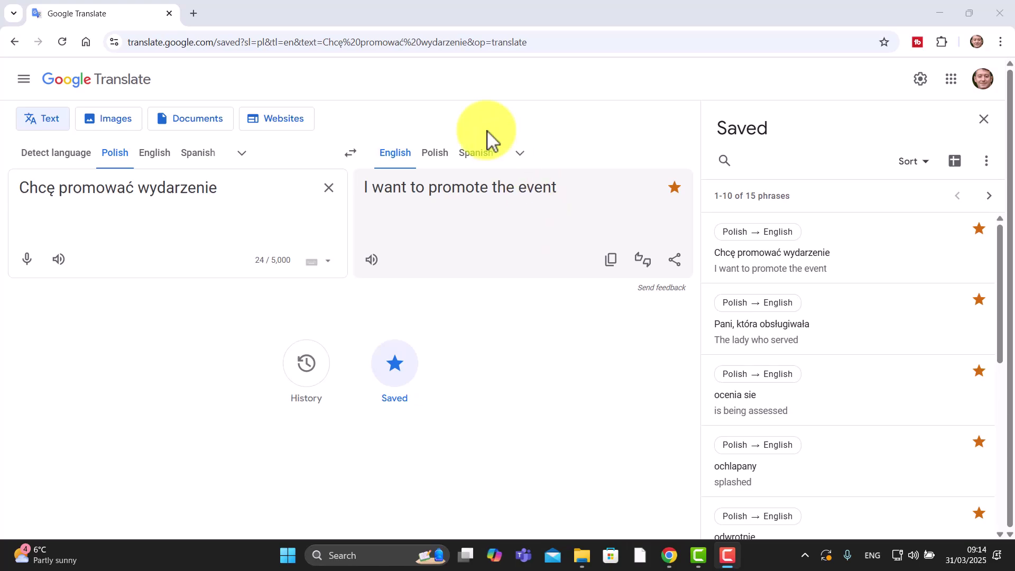
click(194, 13)
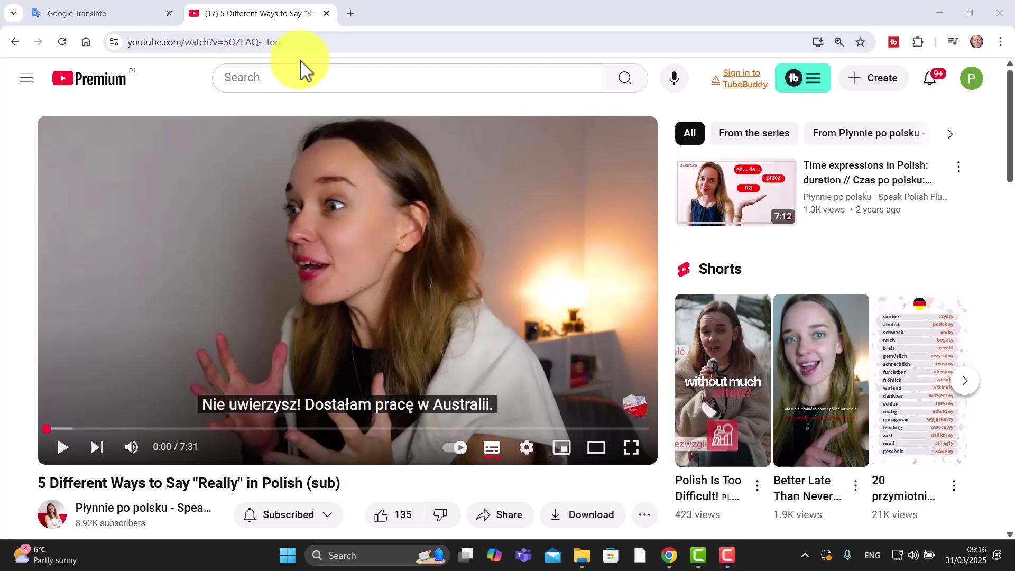
Step: Copy the YouTube video's URL and go to turboscribe.ai in the same tab
click(237, 43)
key(ctrl+c)
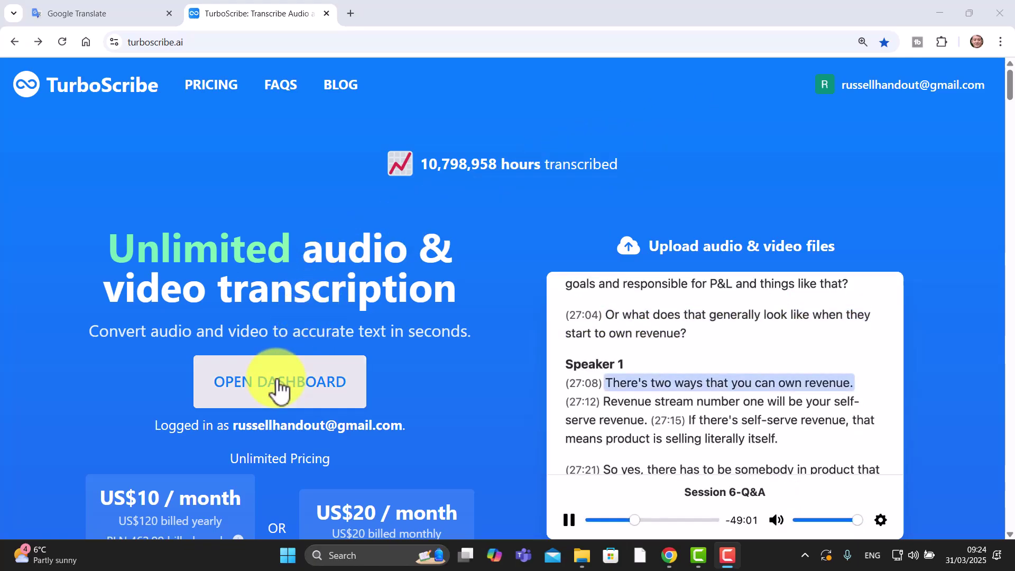
Step: From the dashboard's Recent Files, open the 13:36 'Polak nigdy się do tego nie przyzwyczai' transcript
click(266, 393)
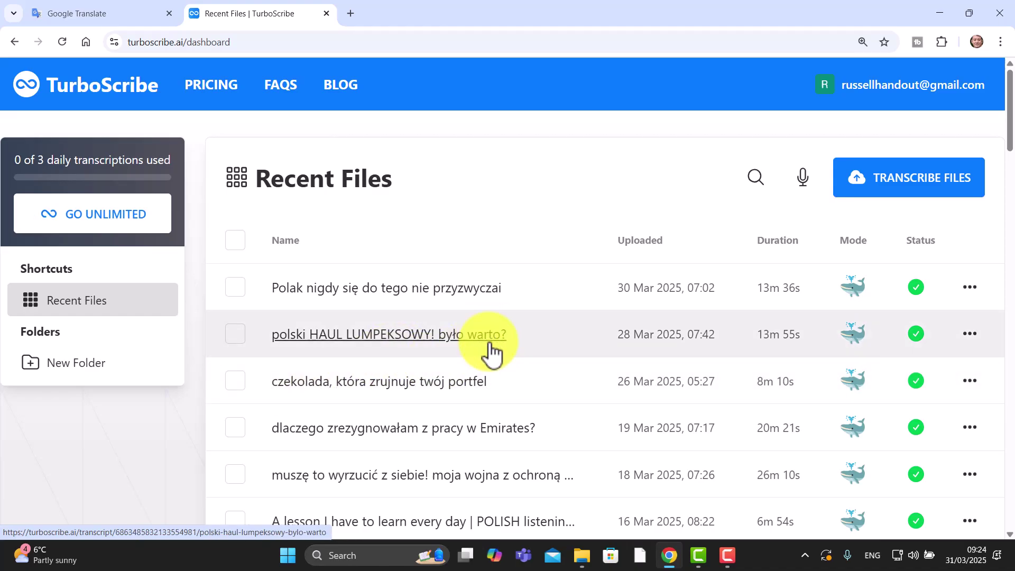
drag(1009, 134, 1011, 505)
drag(1010, 505, 1010, 121)
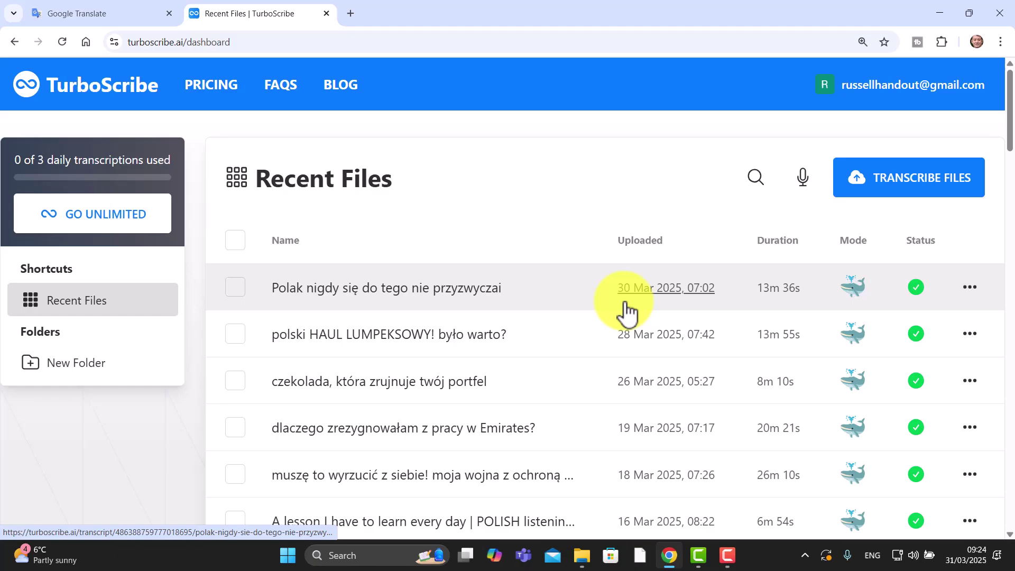
click(307, 294)
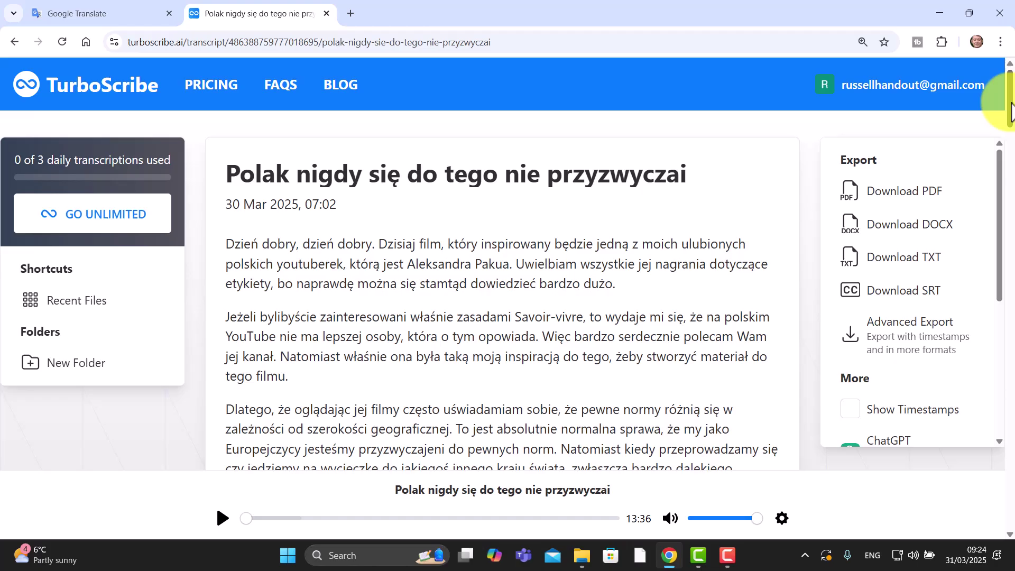
Step: Scroll through the 'Polak nigdy się do tego nie przyzwyczai' transcript, then return to Recent Files
drag(1010, 111, 1011, 84)
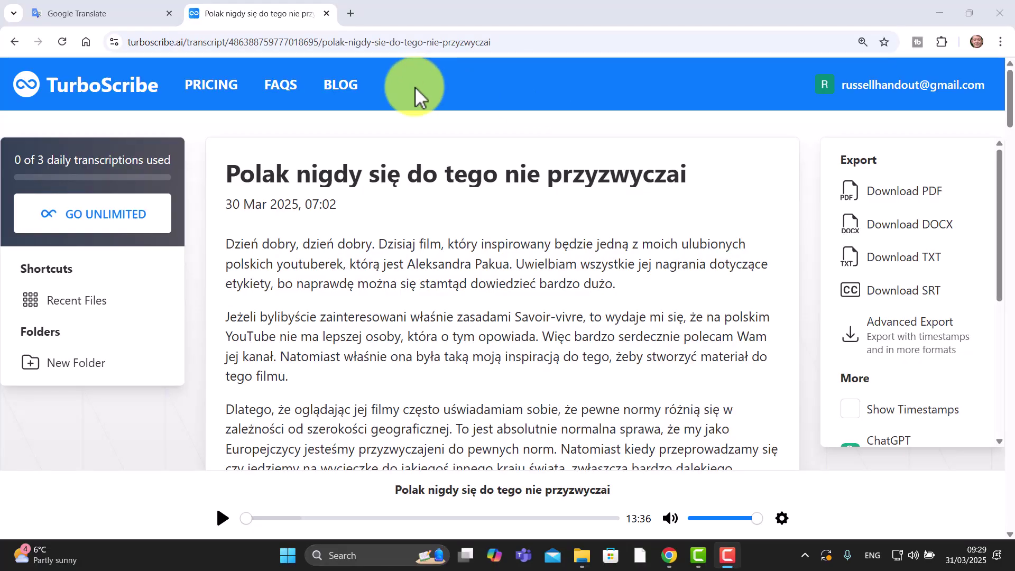
click(82, 92)
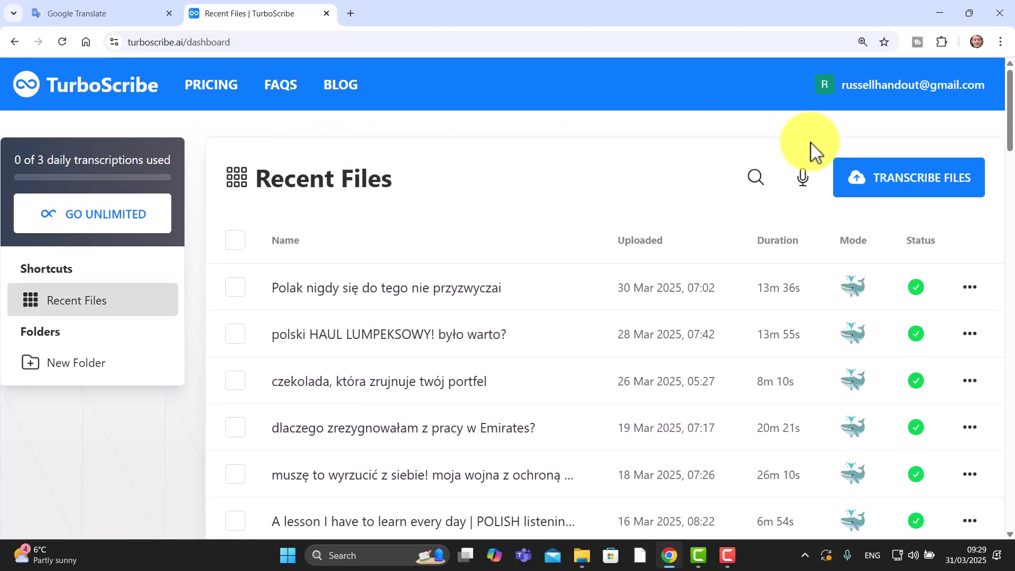
Step: Start a new transcription with Polish audio language and bring up Import from Link
click(912, 188)
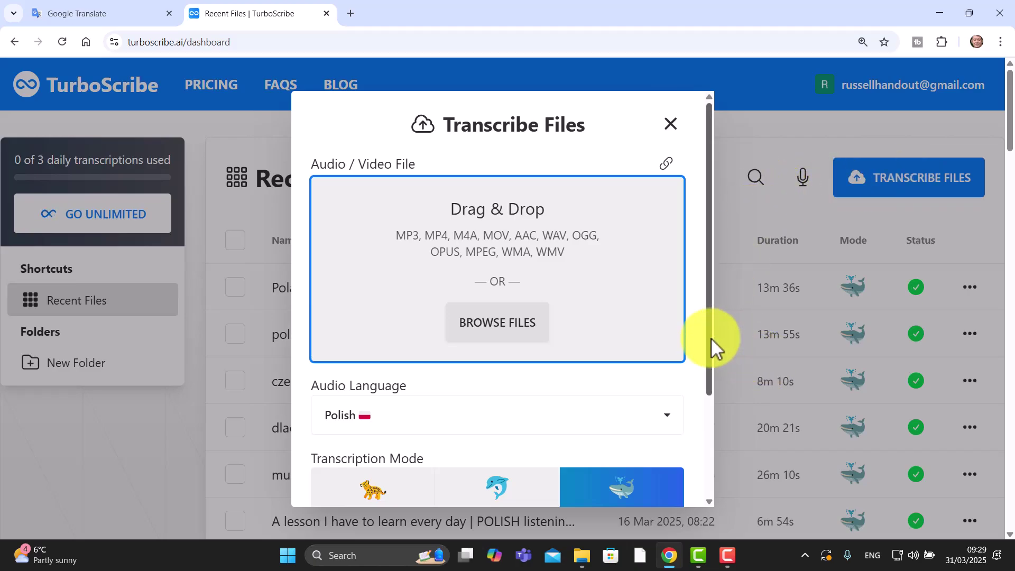
scroll(708, 344, down, 1)
click(671, 362)
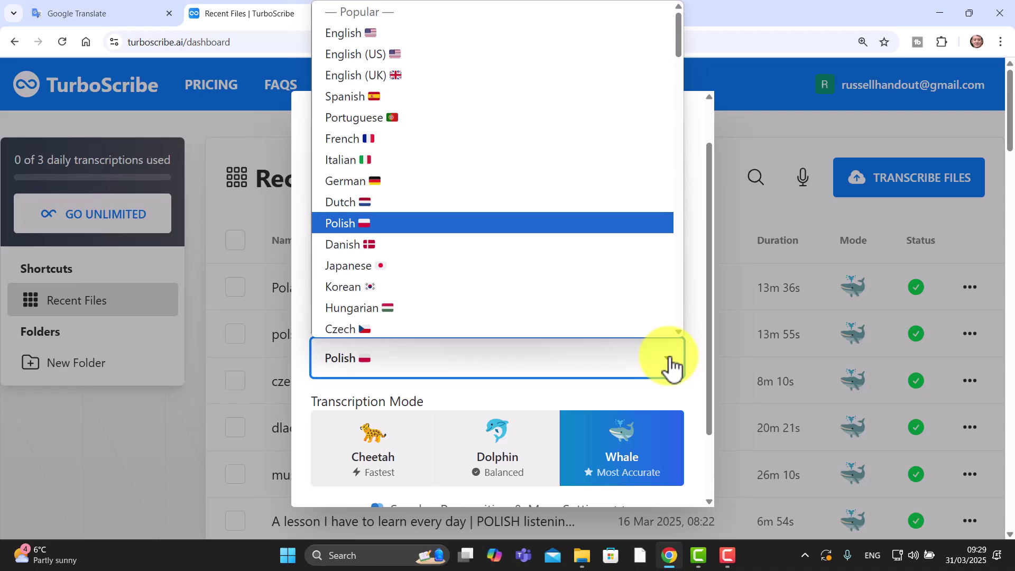
mouse_move(679, 35)
mouse_down()
mouse_move(675, 268)
mouse_move(667, 36)
mouse_up()
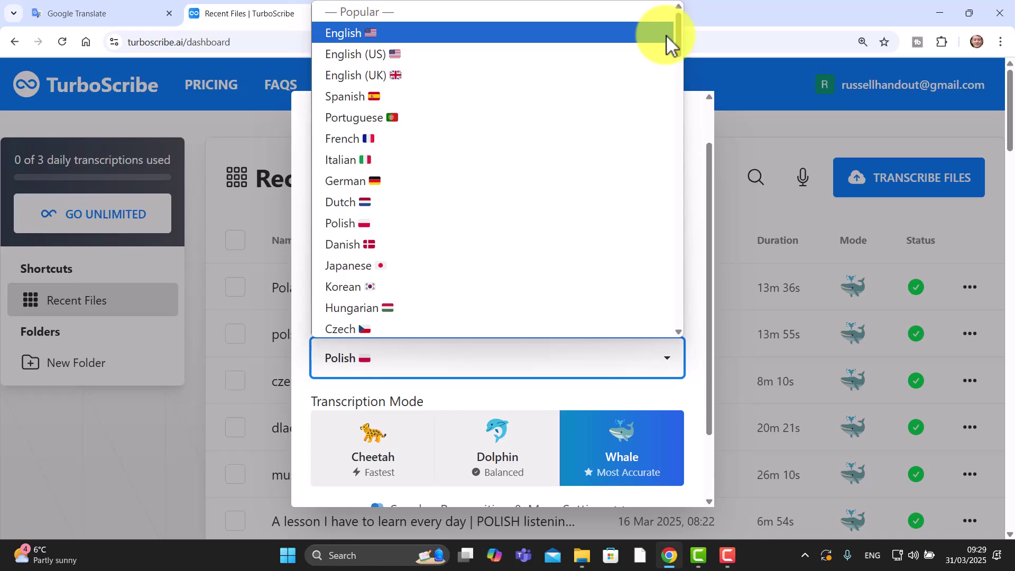
click(341, 224)
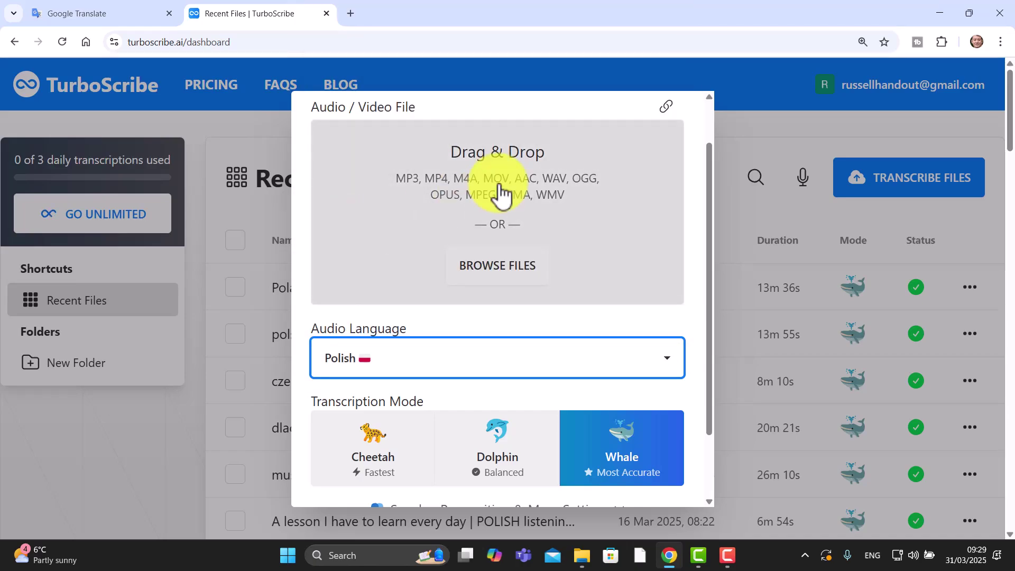
click(667, 110)
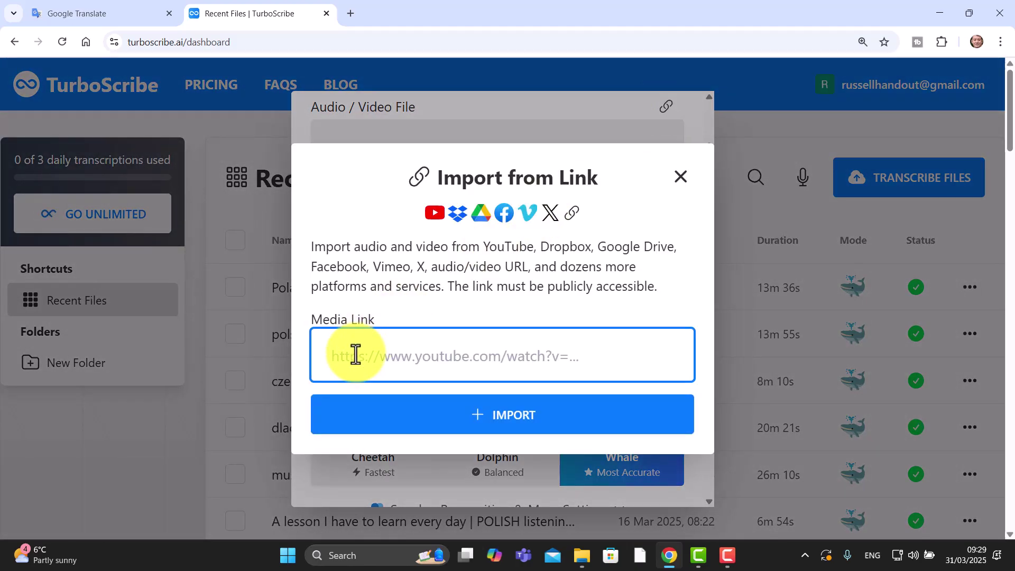
Step: Import the '5 Different Ways to Say Really in Polish' YouTube link, keeping Whale mode
key(ctrl+v)
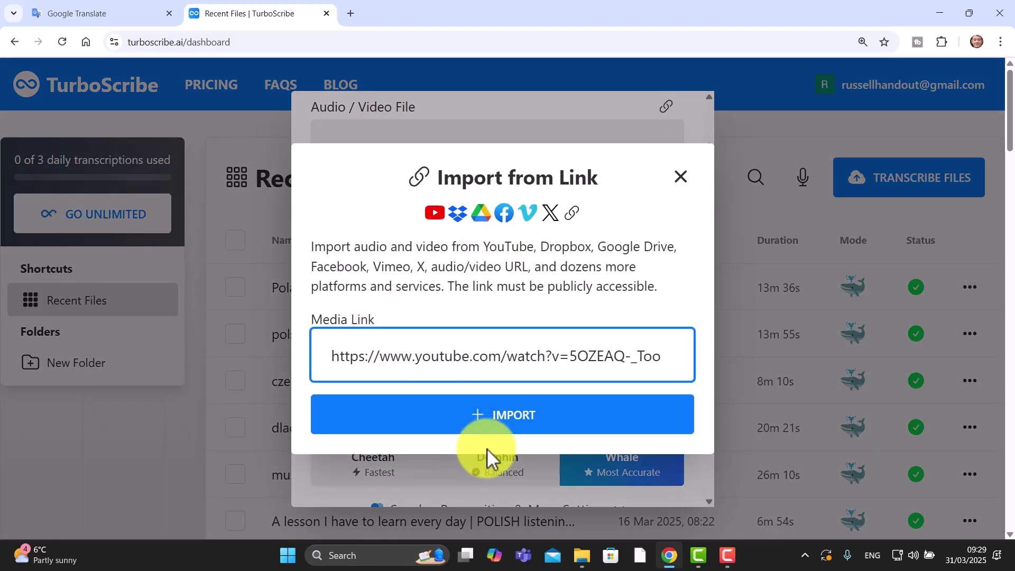
click(515, 425)
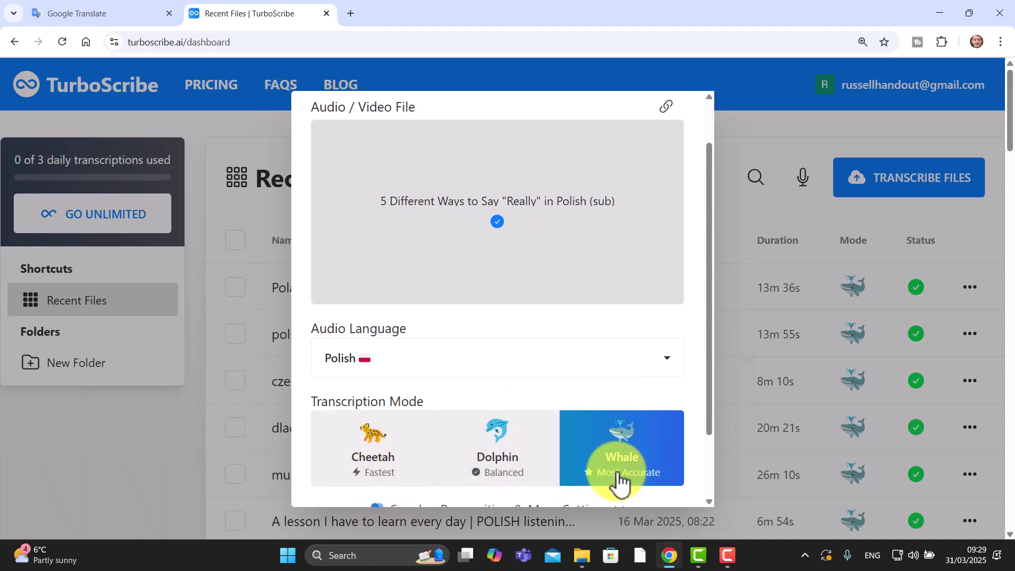
mouse_move(620, 482)
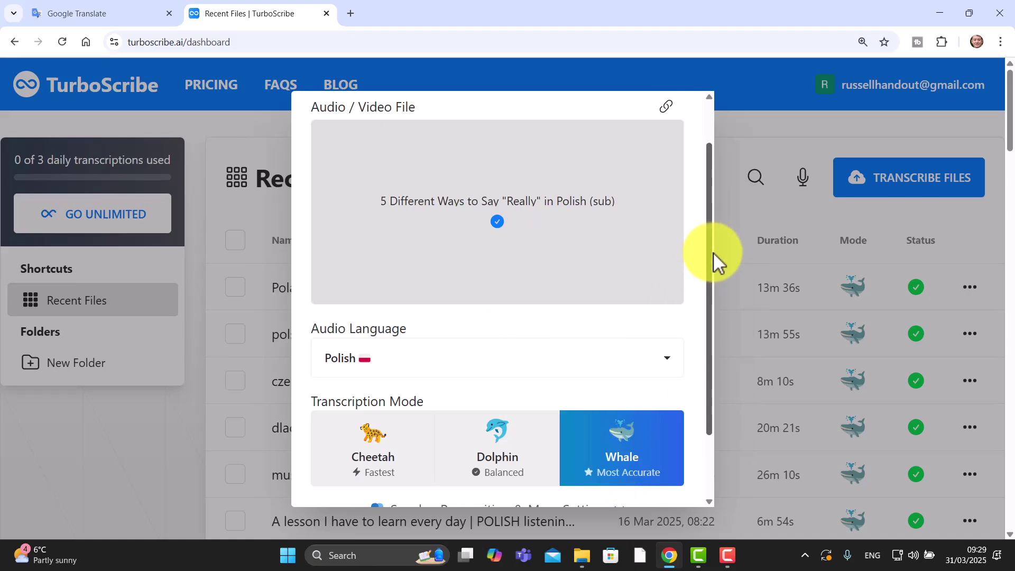
drag(713, 261, 715, 370)
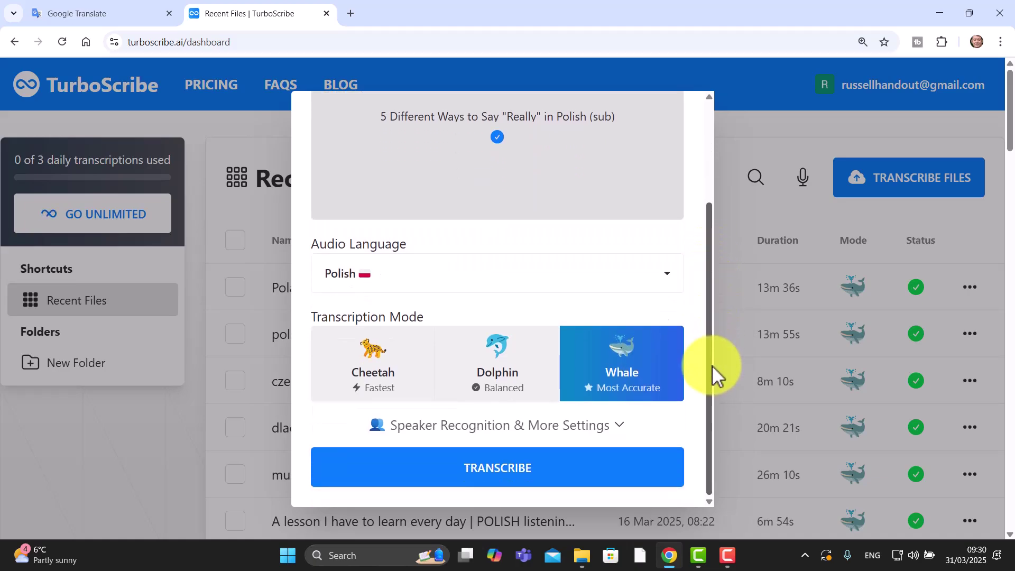
Step: Transcribe the video and open its finished 7m 31s Polish transcript from Recent Files
click(479, 478)
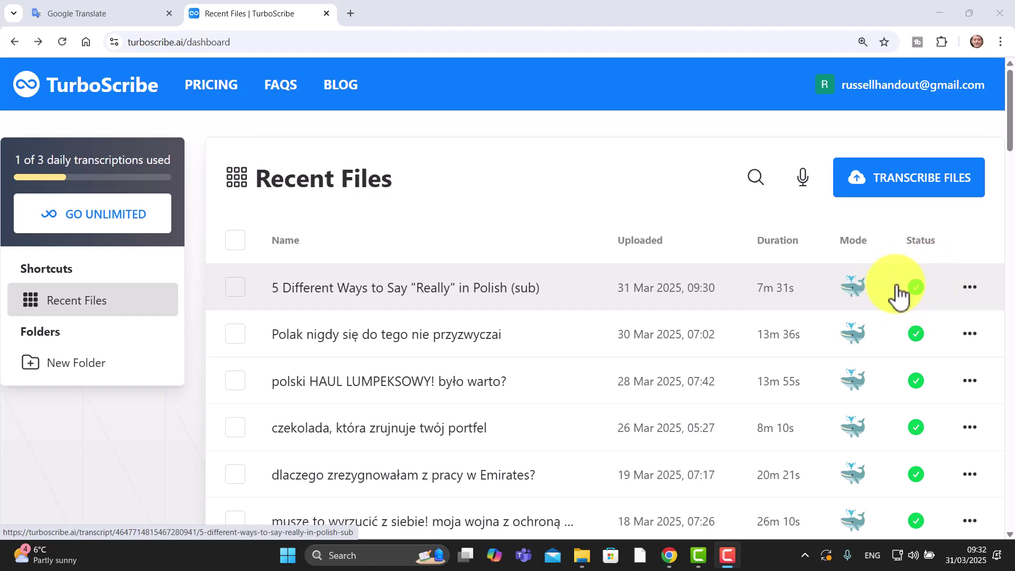
click(306, 294)
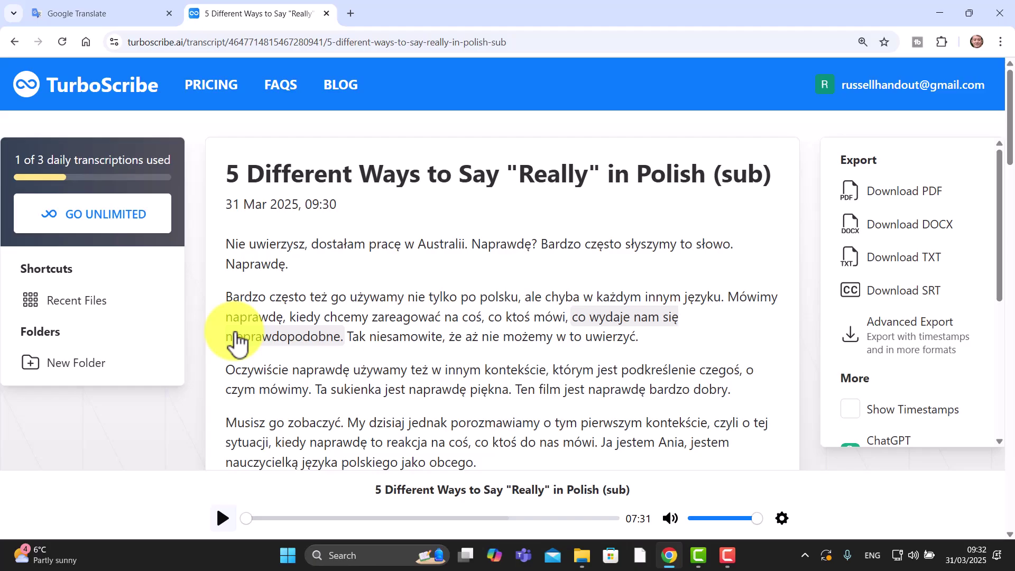
Step: Play the Polish recording up to 00:10, pause it, and set playback speed to 0.75×
click(233, 254)
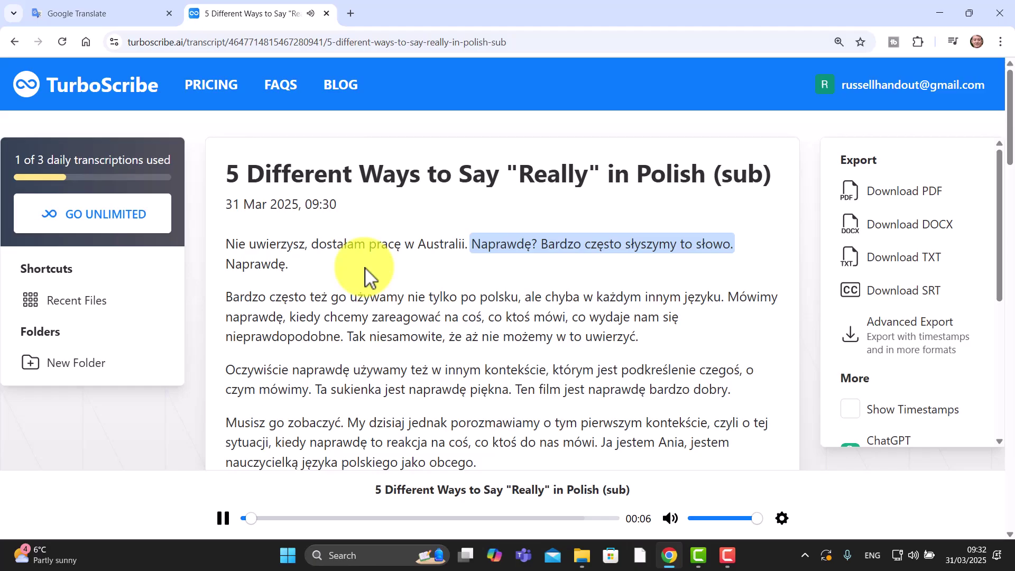
click(222, 519)
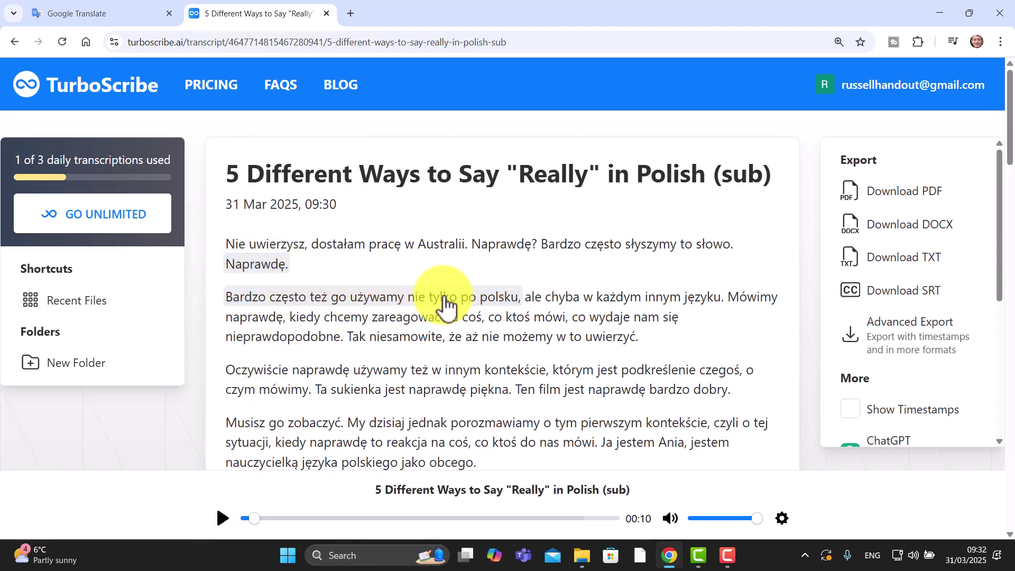
click(788, 532)
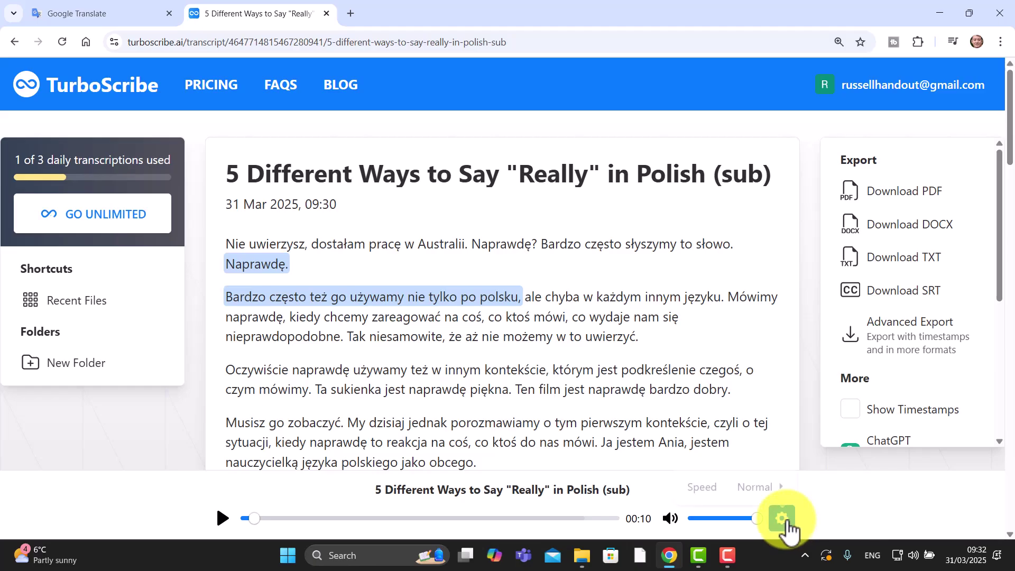
click(774, 479)
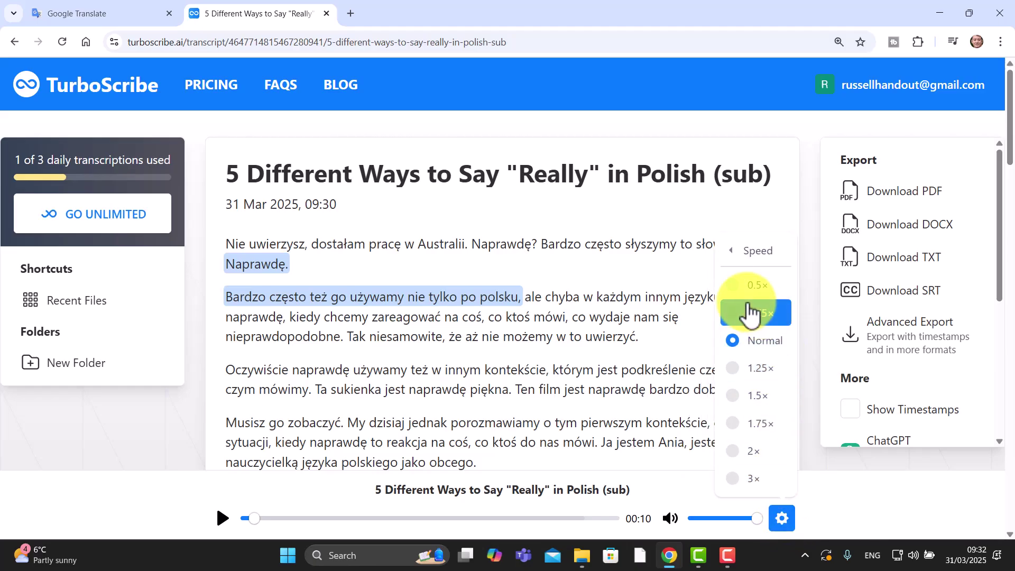
click(737, 317)
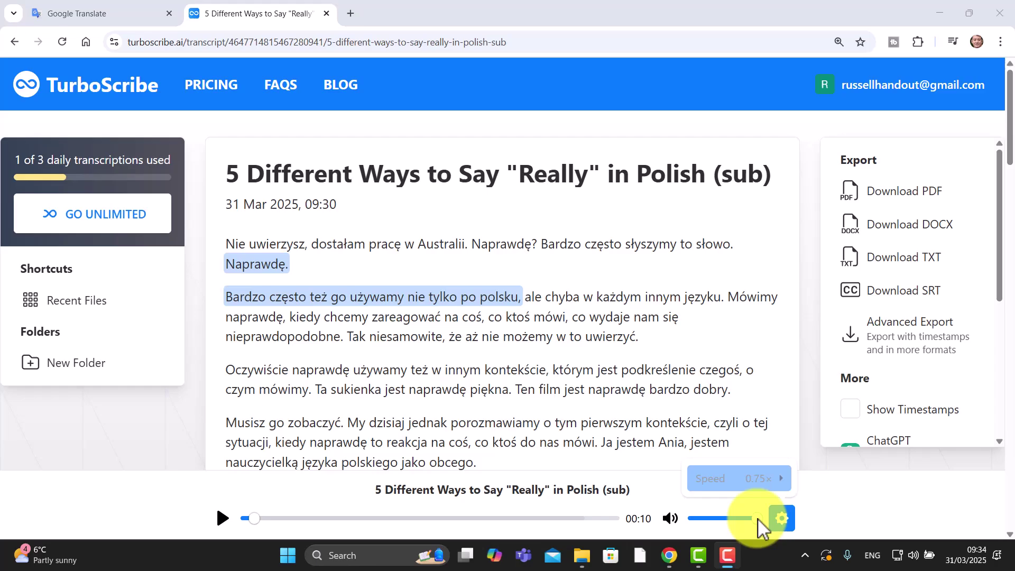
Step: Mute the player and select 'Oczywiście naprawdę używamy też w innym kontekście' in the transcript
drag(764, 523, 694, 526)
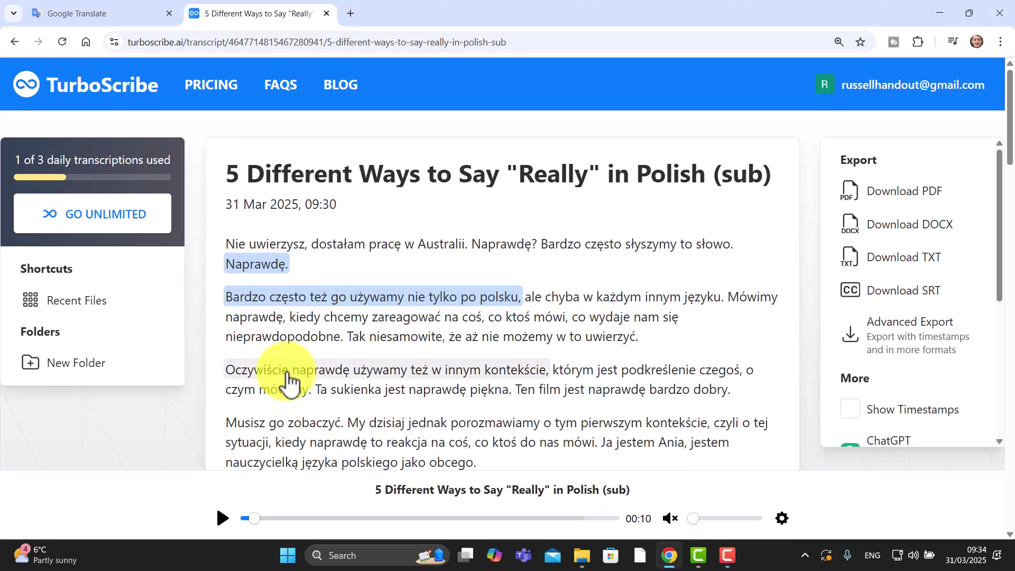
drag(227, 372, 539, 373)
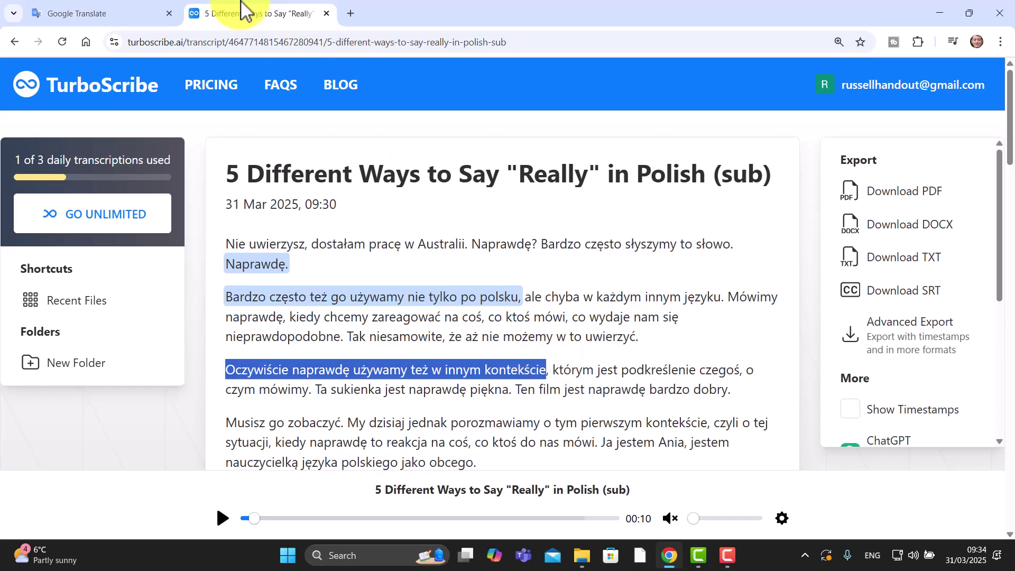
click(115, 17)
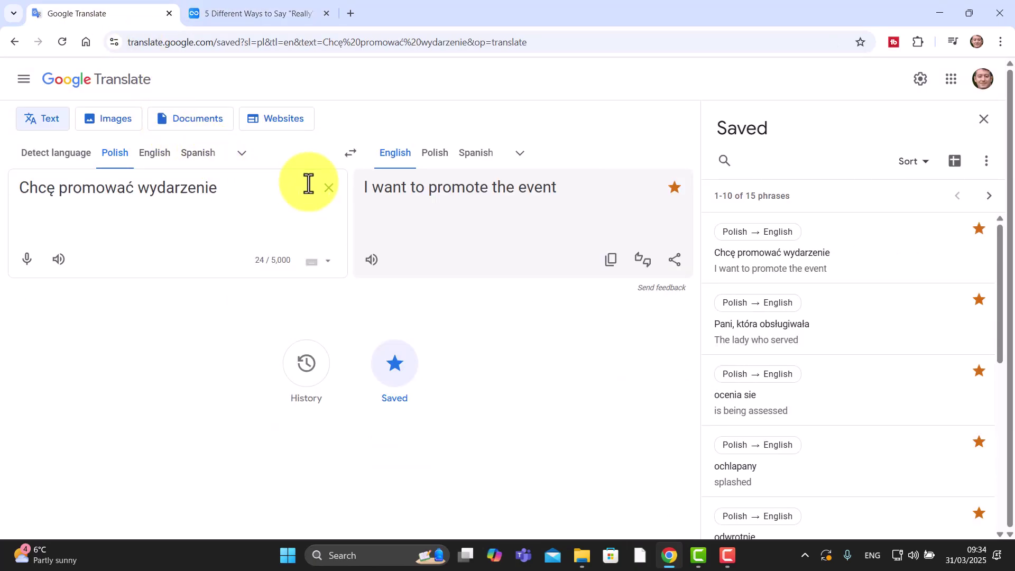
Step: Translate 'Oczywiście naprawdę używamy też w innym kontekście' into English and add it to Saved phrases
click(329, 188)
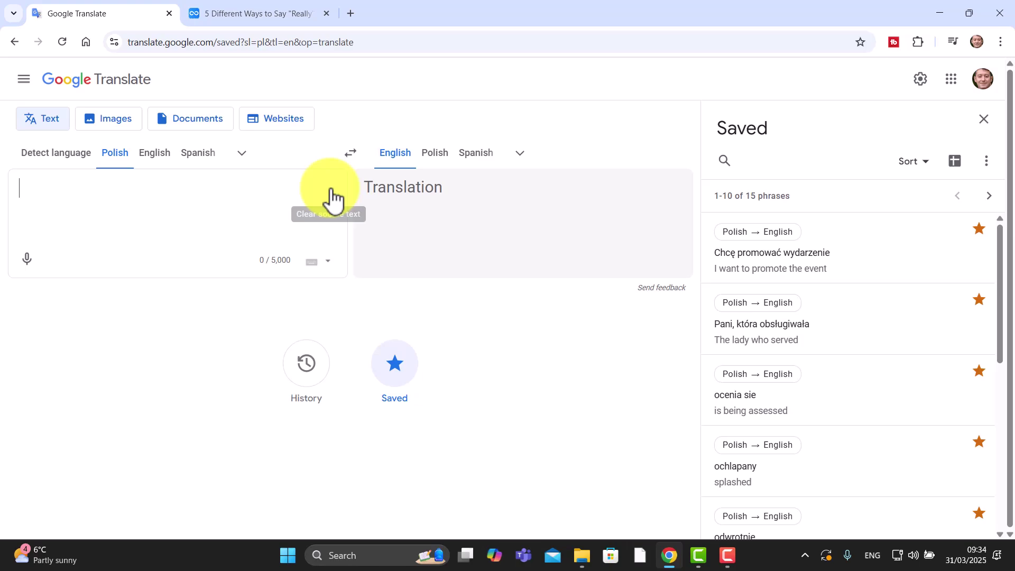
text(Oczywiście naprawdę używamy też w innym kontekście)
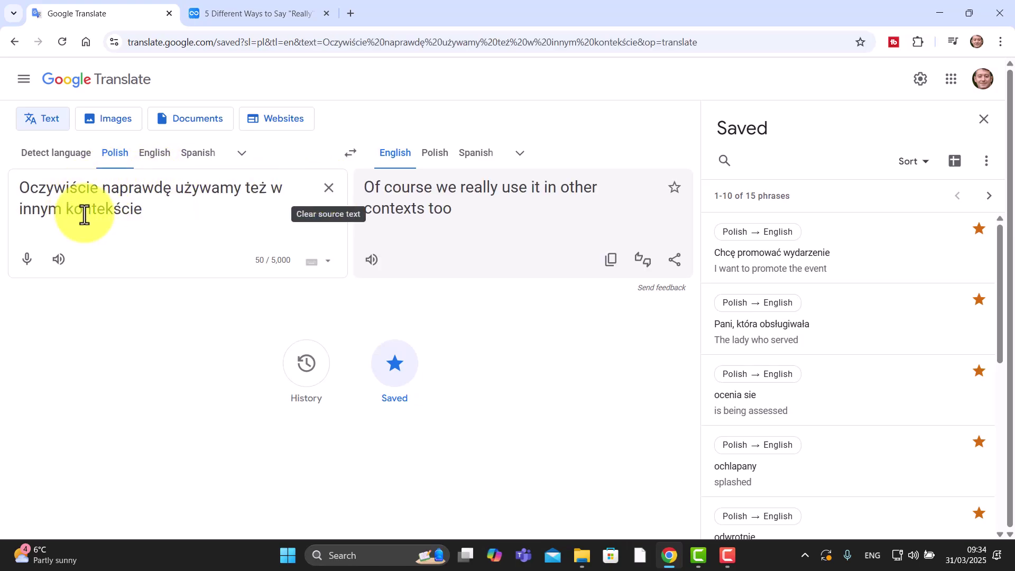
click(675, 190)
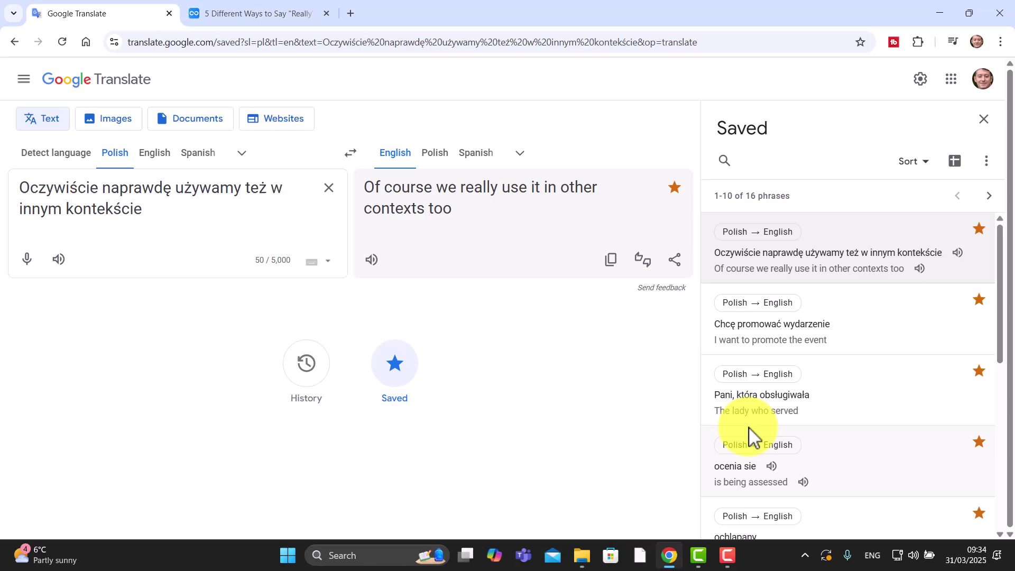
click(259, 13)
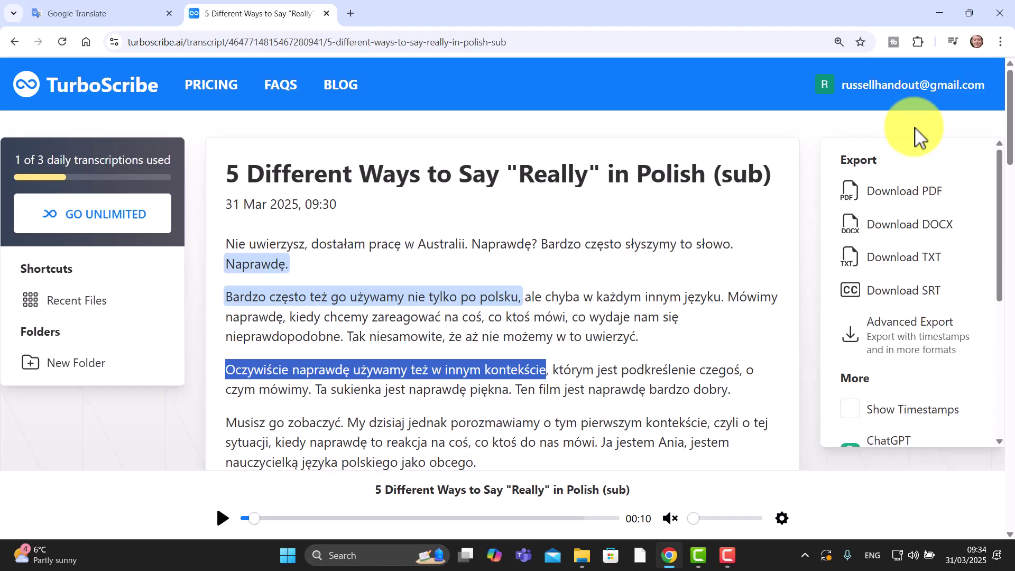
Step: Copy the phrase 'To jest Płynnie po polsku' from further down the transcript
drag(1006, 127, 1011, 150)
scroll(1011, 151, down, 2)
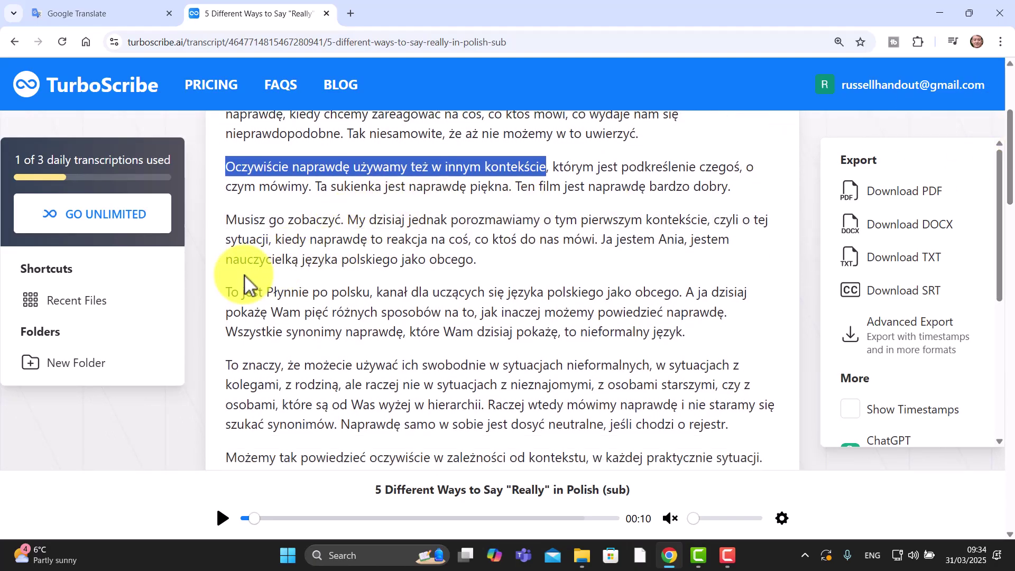
drag(214, 289, 372, 294)
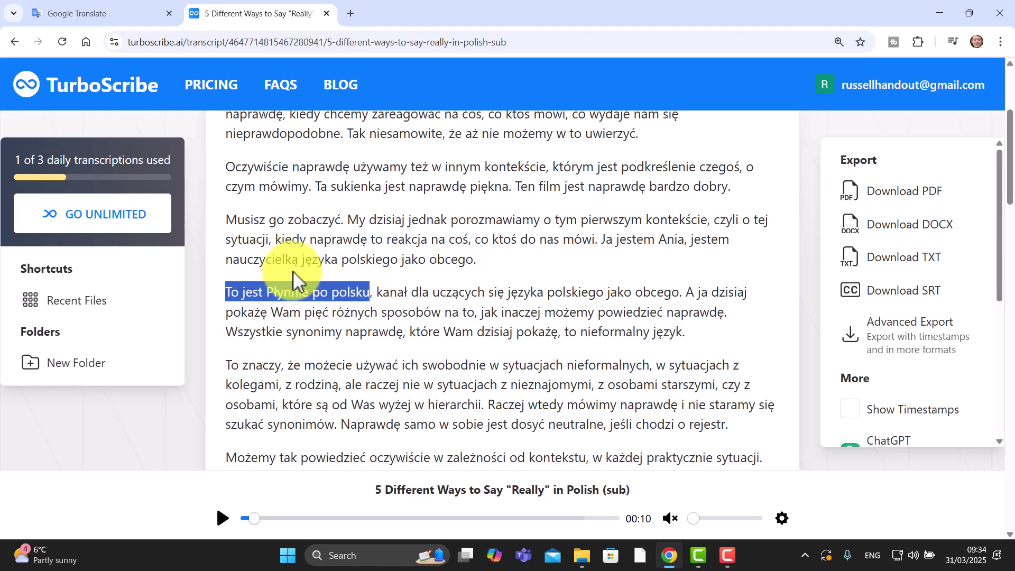
right_click(285, 294)
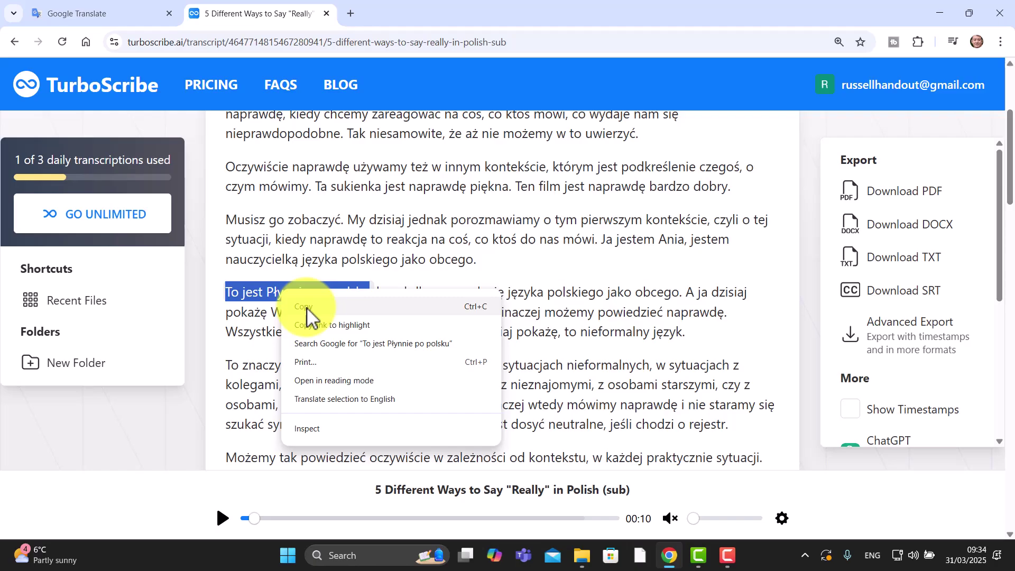
click(305, 308)
click(114, 16)
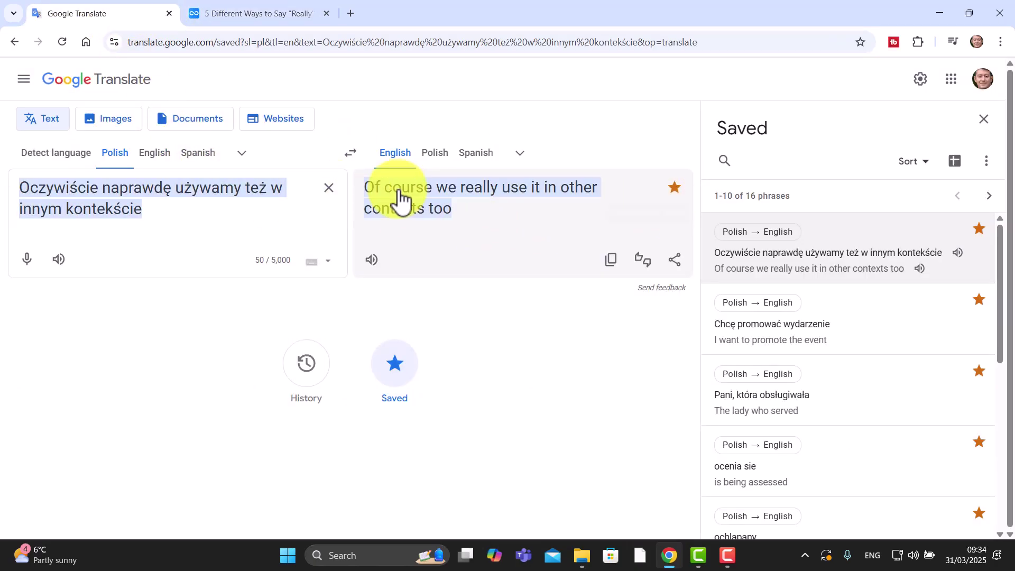
Step: Translate 'To jest Płynnie po polsku' to 'This is Fluent in Polish' and save it
click(329, 189)
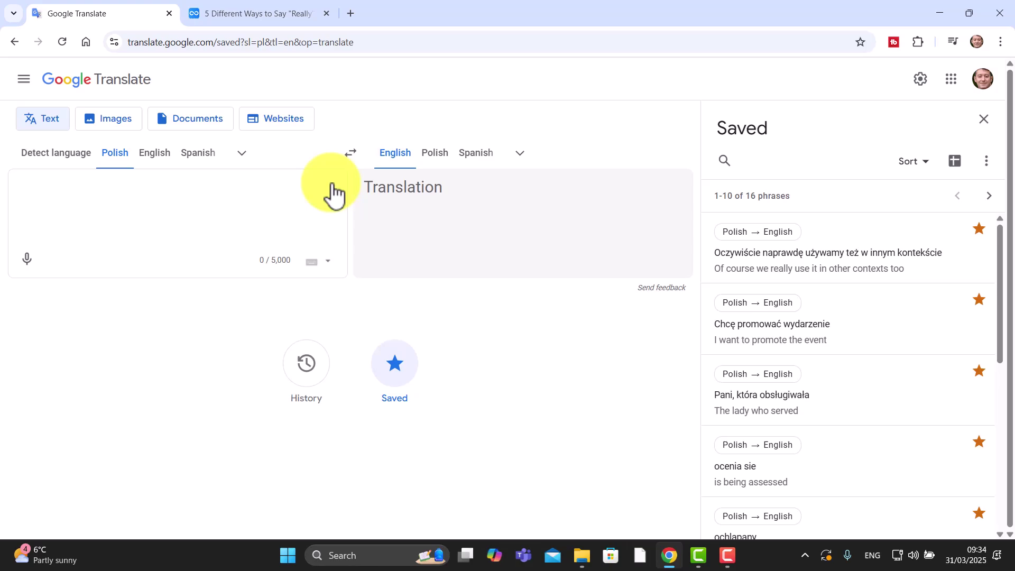
key(ctrl+v)
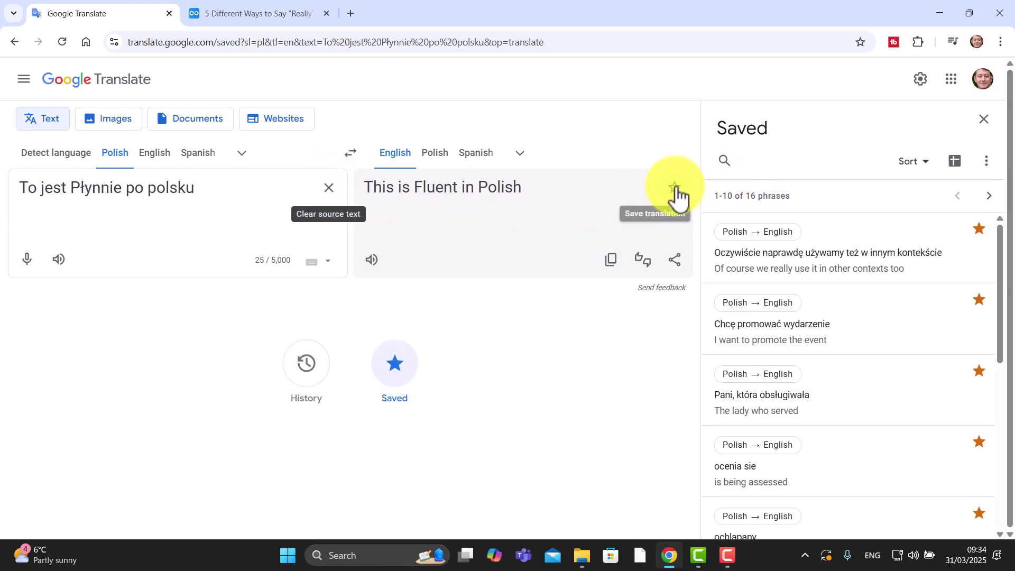
click(675, 188)
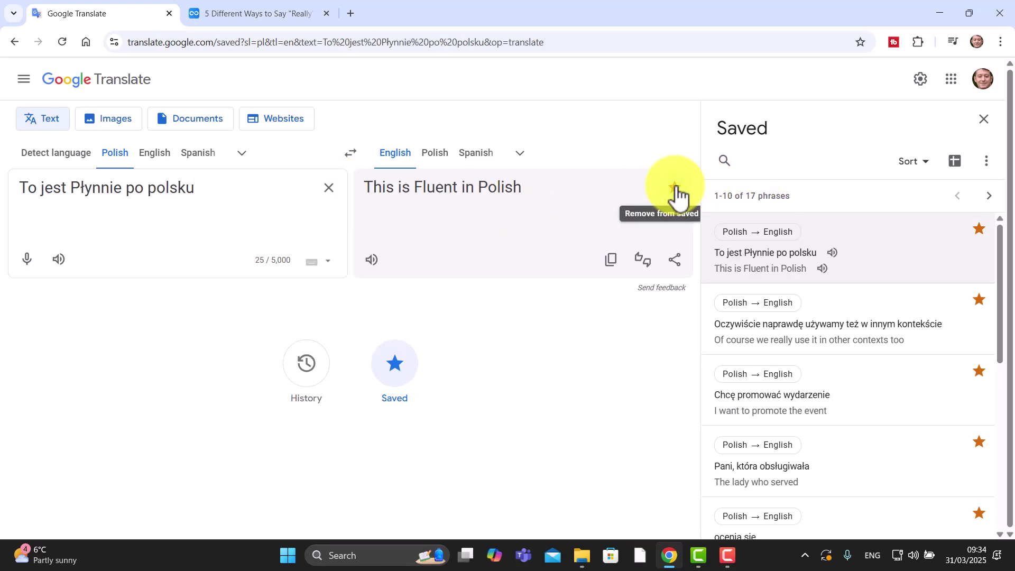
click(241, 13)
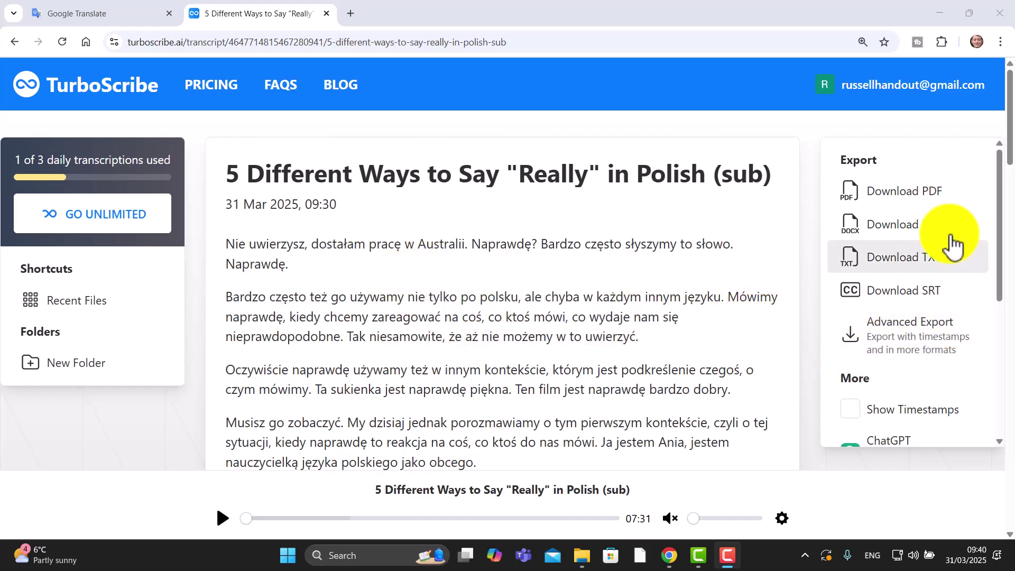
Step: Export the transcript as a 9.3 KB DOCX and open it in Word
click(890, 232)
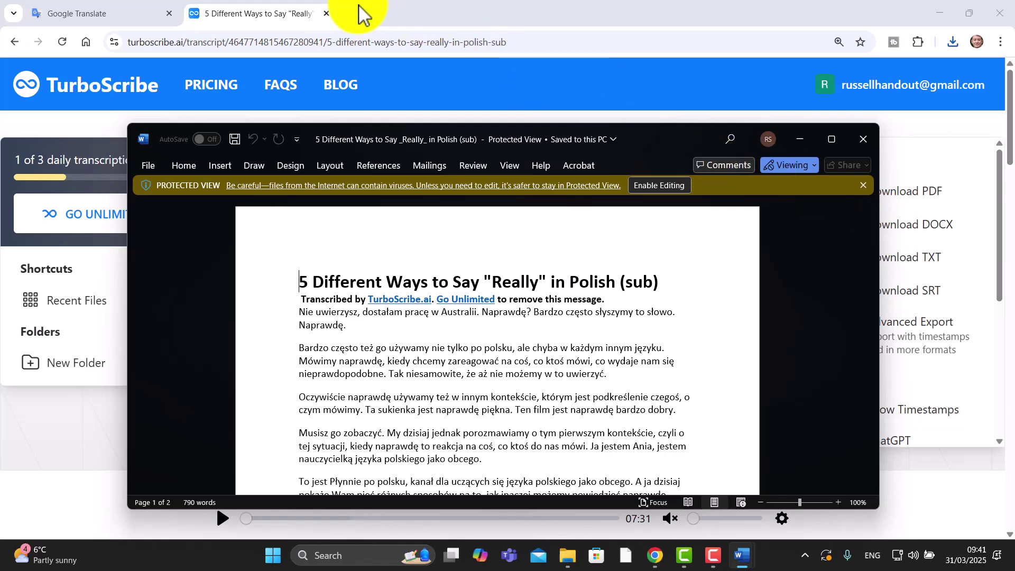
Step: Open ChatGPT in a new tab and attach the '5 Different Ways to Say _Really_ in Polish (sub)' DOCX
click(351, 18)
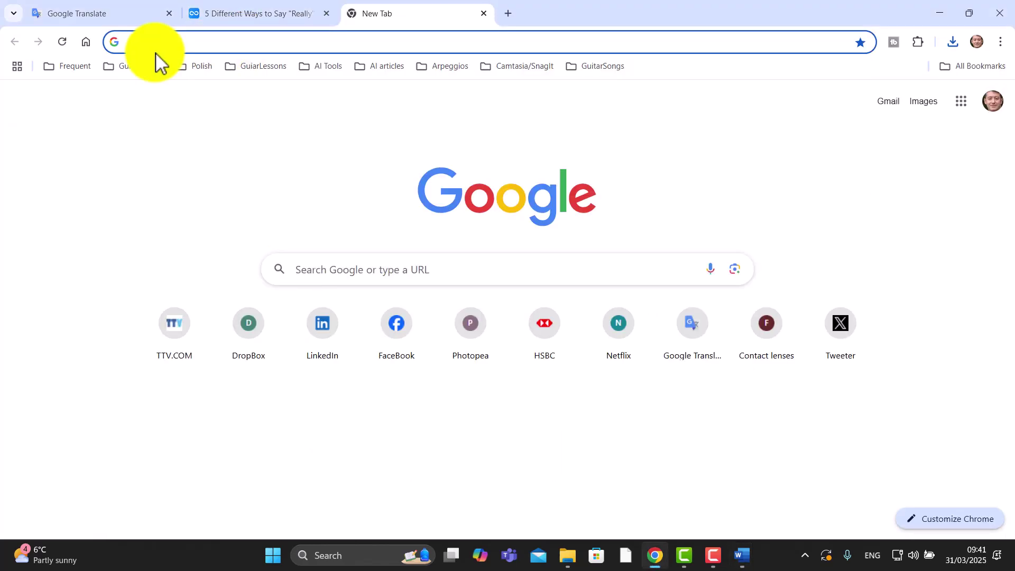
click(69, 65)
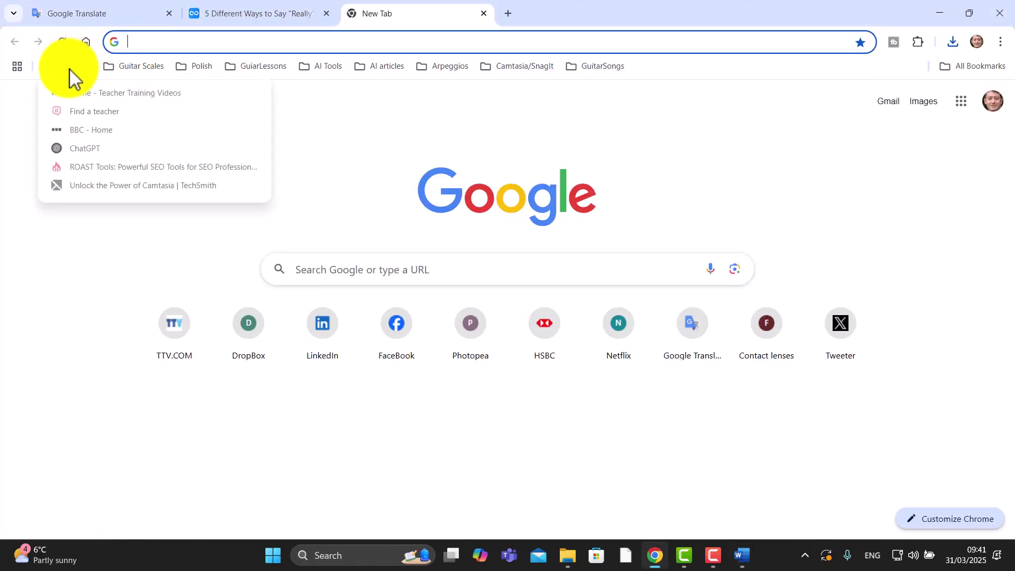
click(78, 148)
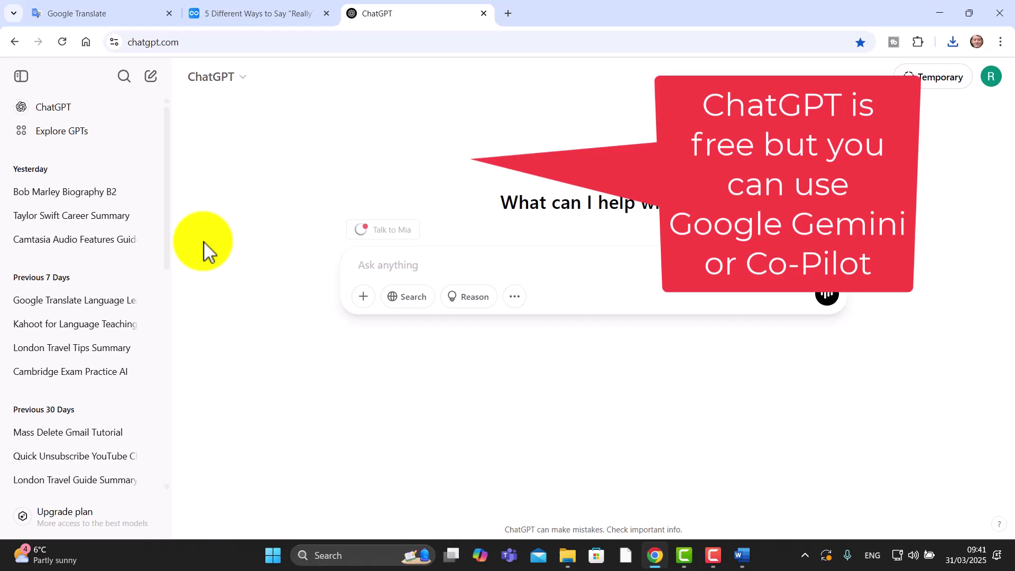
click(364, 298)
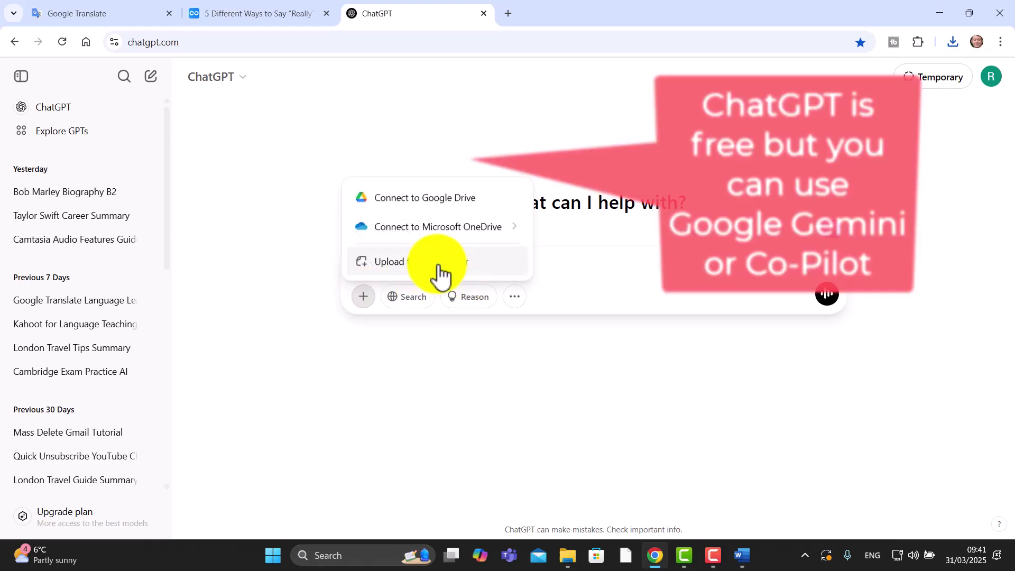
click(436, 262)
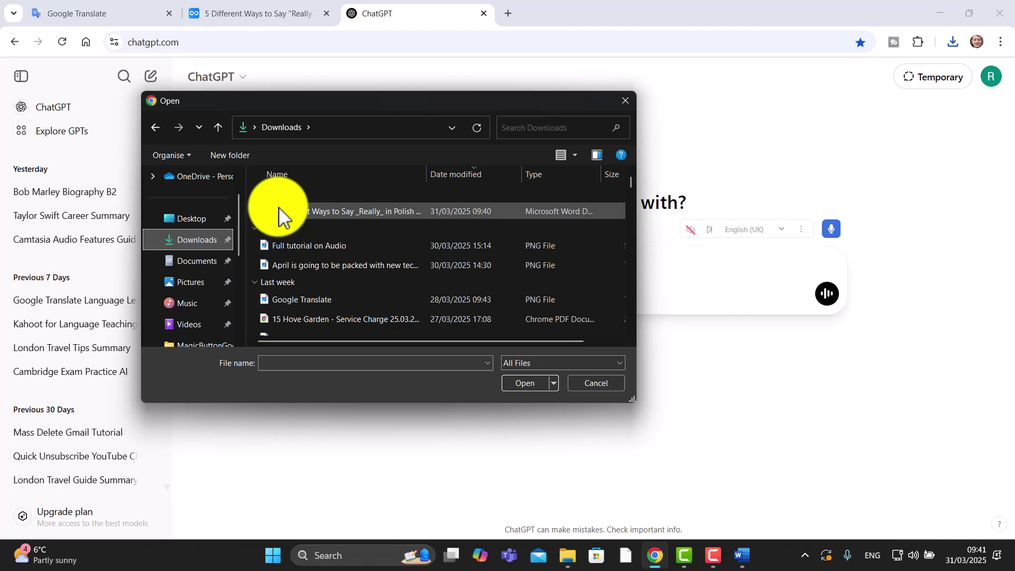
click(297, 211)
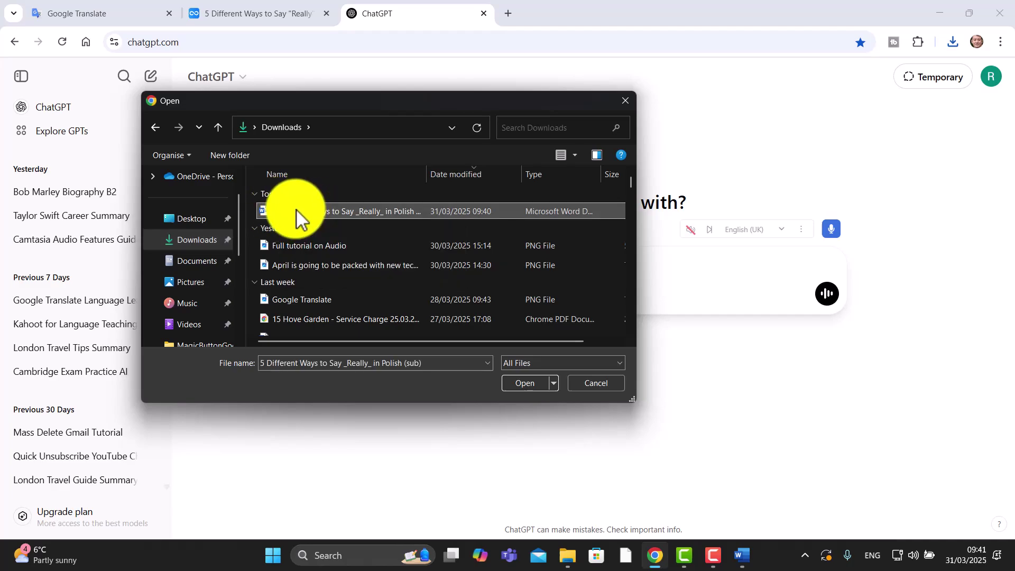
click(528, 382)
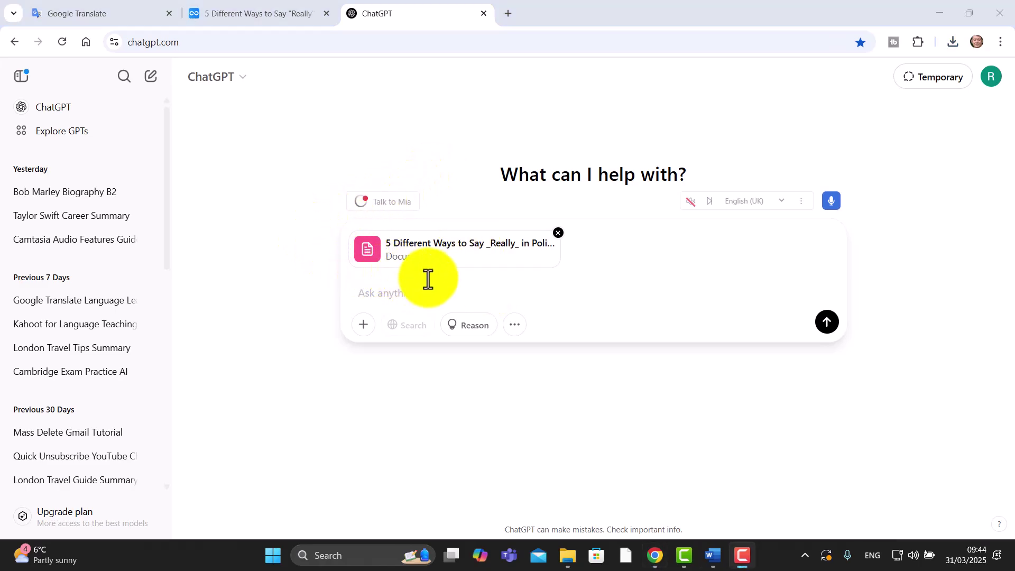
Step: Ask ChatGPT to extract 8 useful phrases in Polish from the attached transcript
click(430, 290)
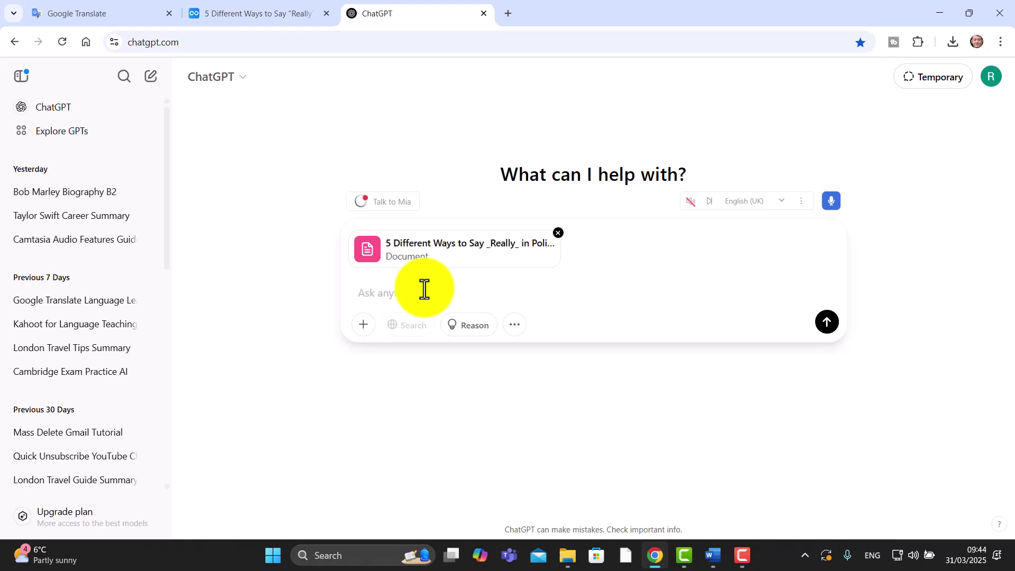
text(Can you ... ef)
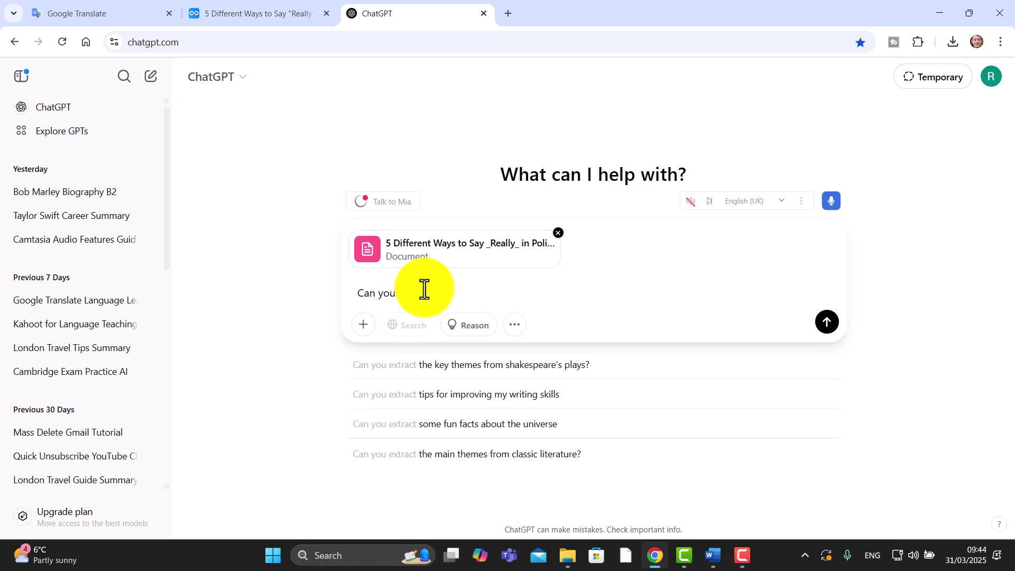
text(ul )
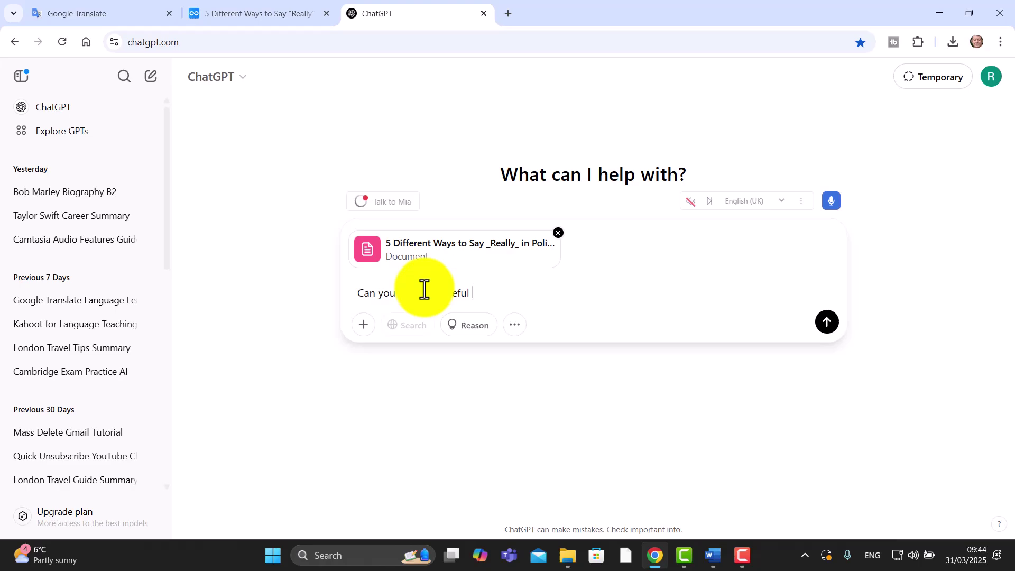
text(phrases in Polish from the tra)
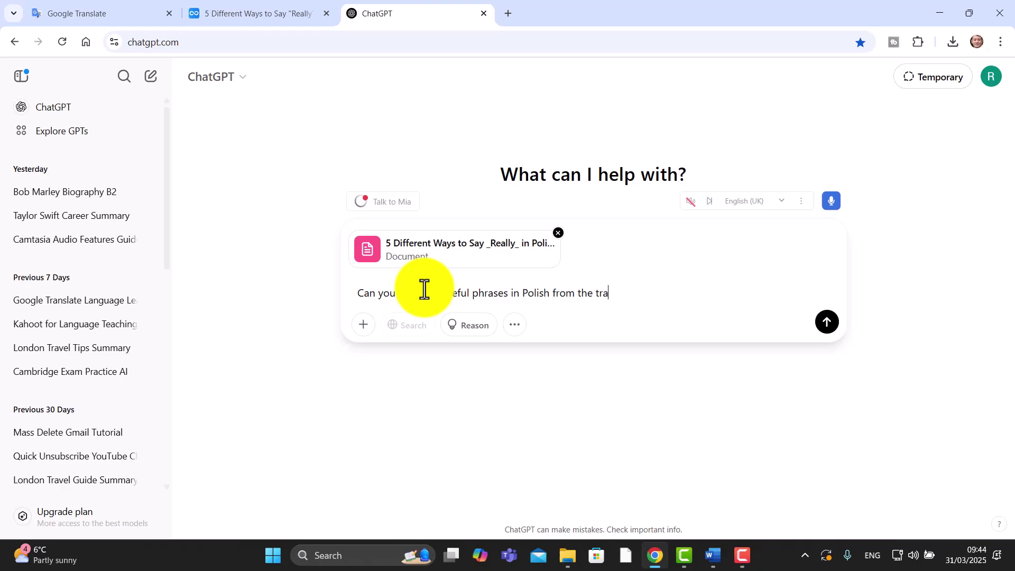
key(BackSpace)
key(BackSpace)
text(nscript.)
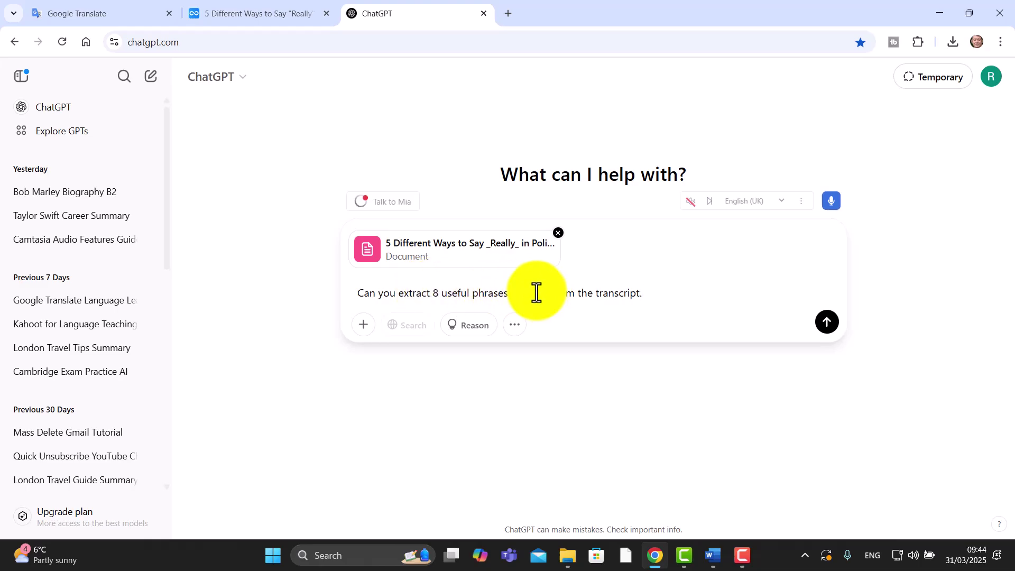
click(830, 334)
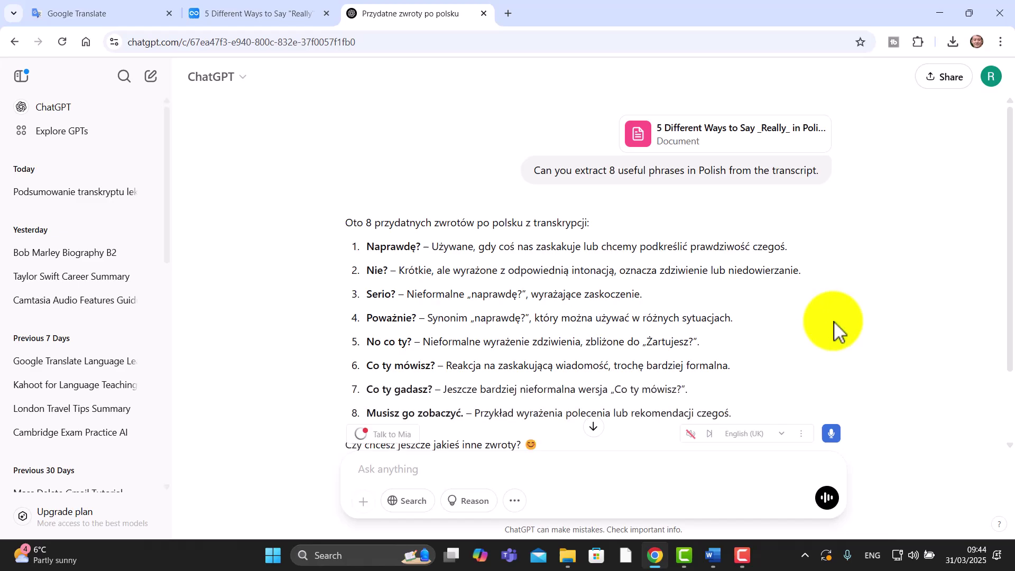
Step: Request English translations of the eight Polish phrases, e.g. Naprawdę? as Really?
scroll(1012, 288, down, 1)
drag(1012, 288, 1011, 435)
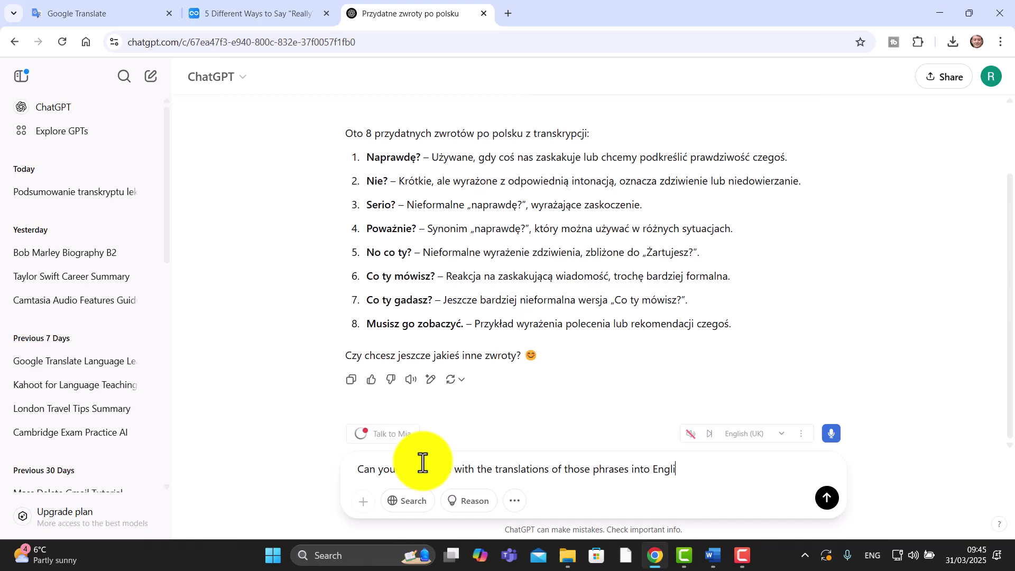
key(Return)
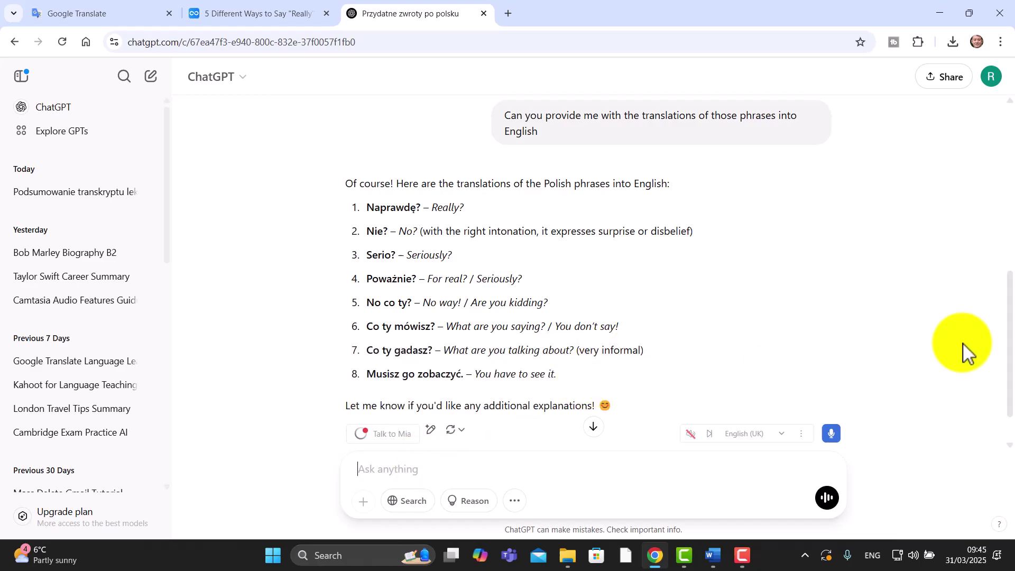
scroll(1007, 335, down, 2)
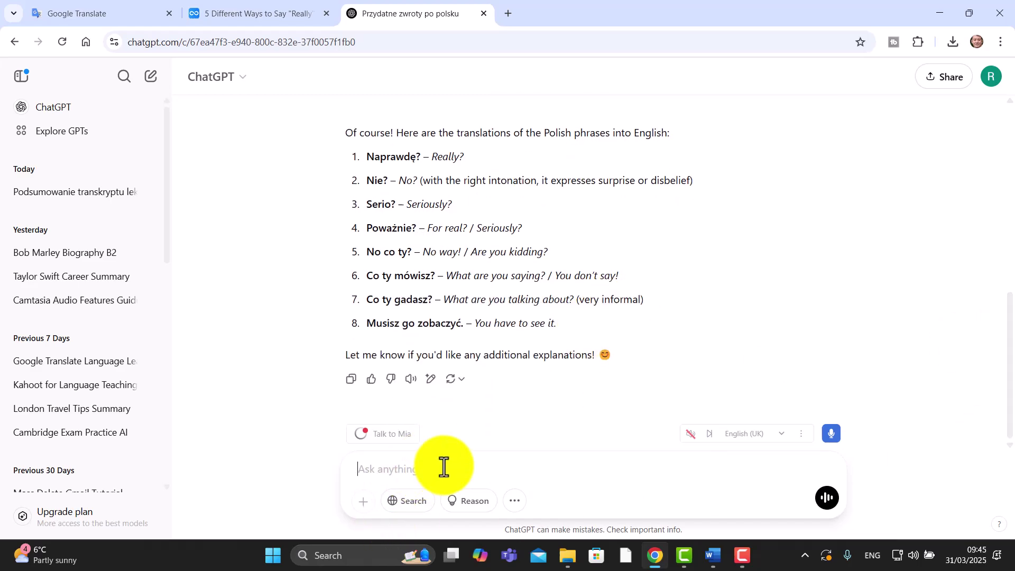
Step: Ask ChatGPT: 'Can you write a summary of the transcript in Polish.'
text(Can you writ)
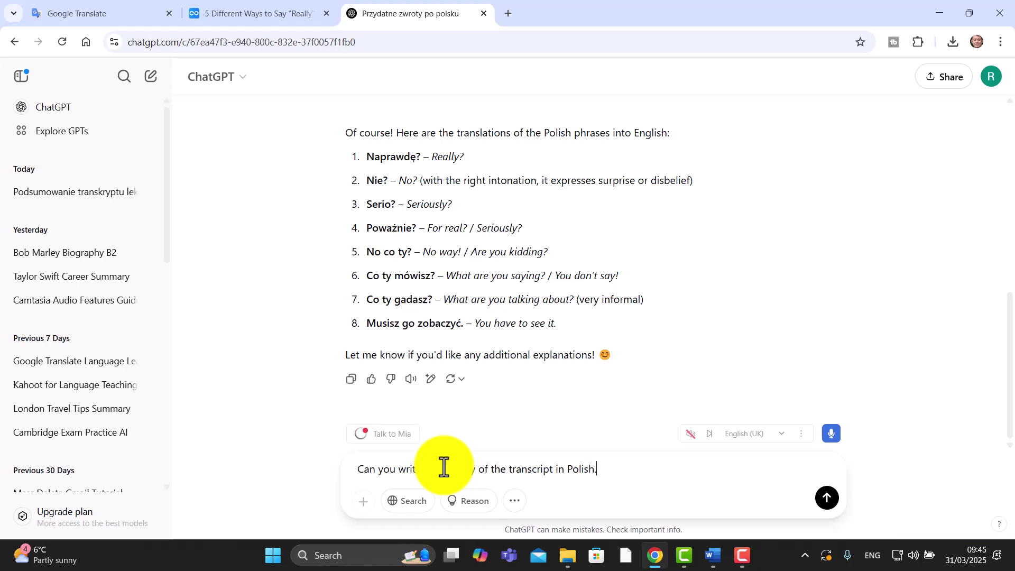
key(Return)
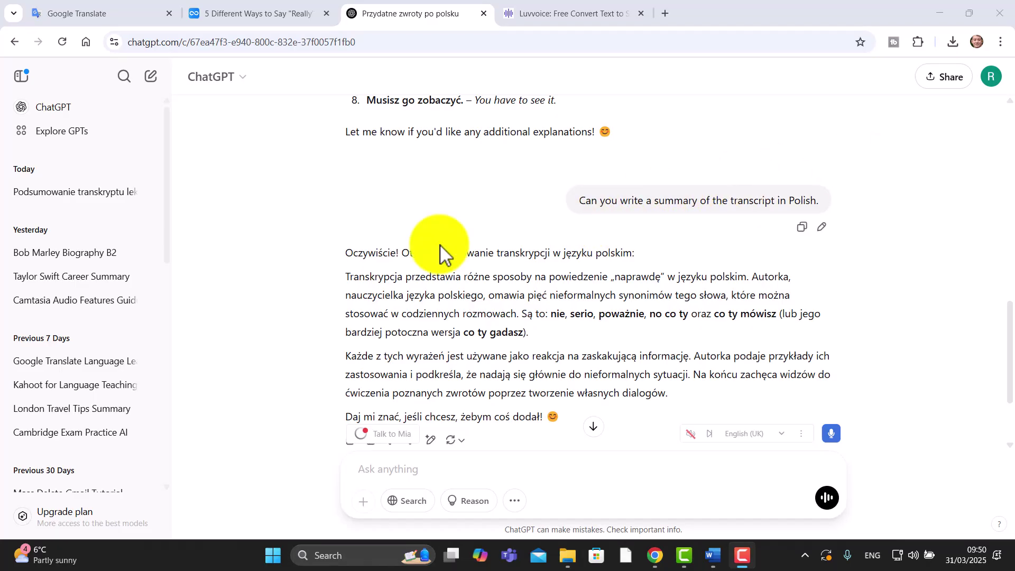
Step: Select and copy the opening paragraph of ChatGPT's Polish summary
scroll(1010, 357, down, 1)
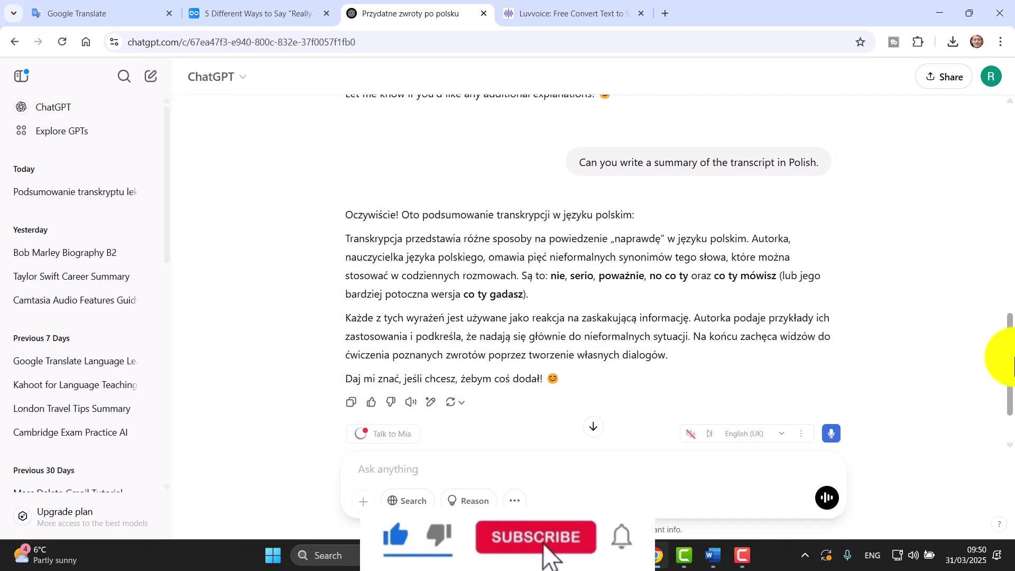
scroll(1010, 358, down, 1)
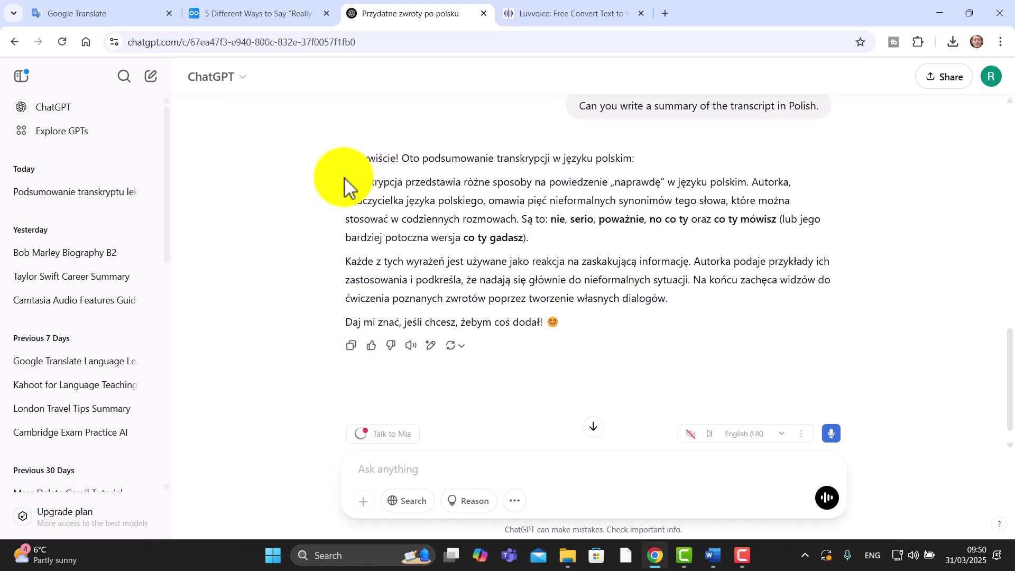
drag(347, 180, 546, 243)
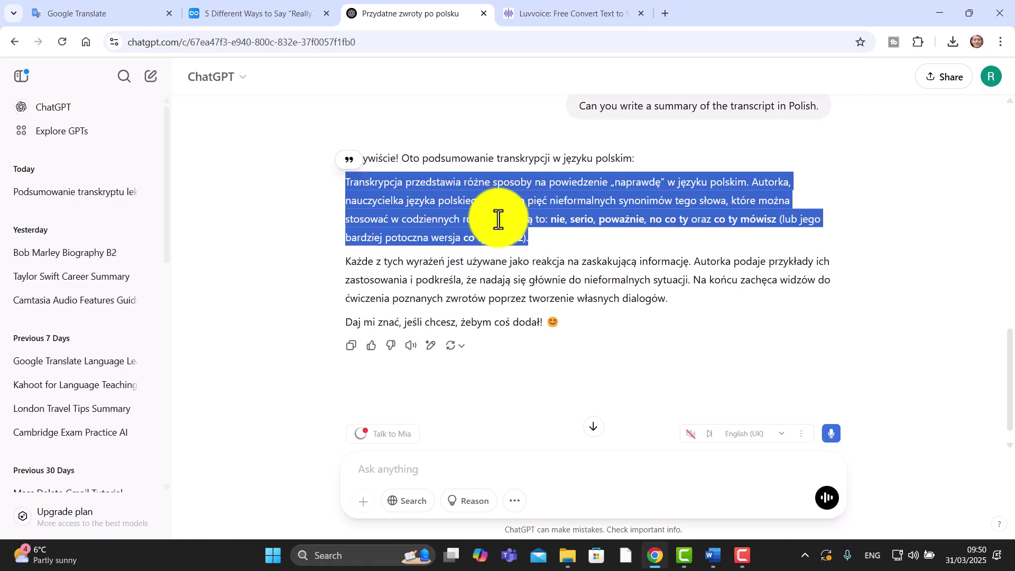
right_click(442, 196)
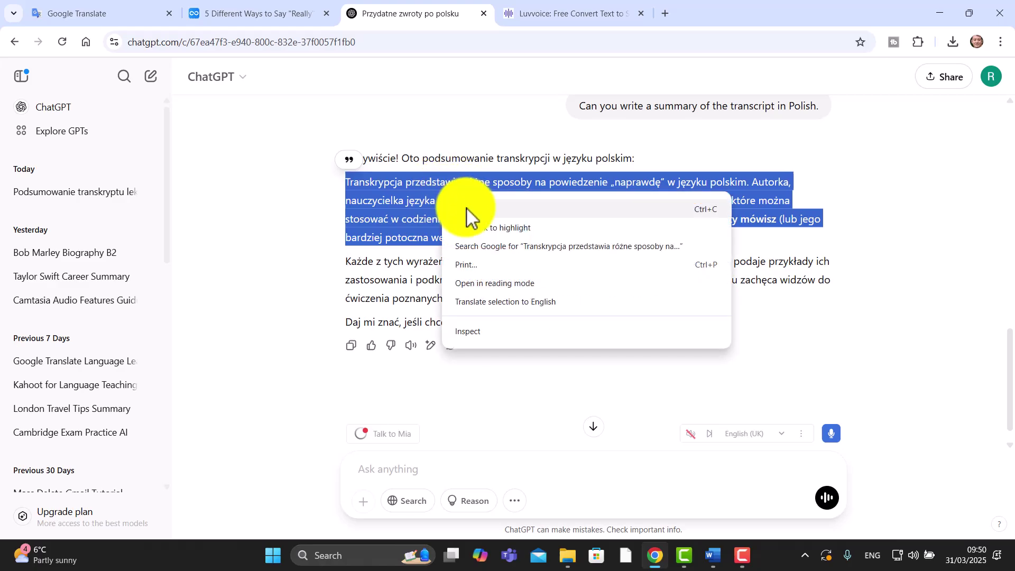
click(466, 210)
Step: Paste the Polish summary paragraph into Luvvoice's 'Enter your text here' box
click(560, 20)
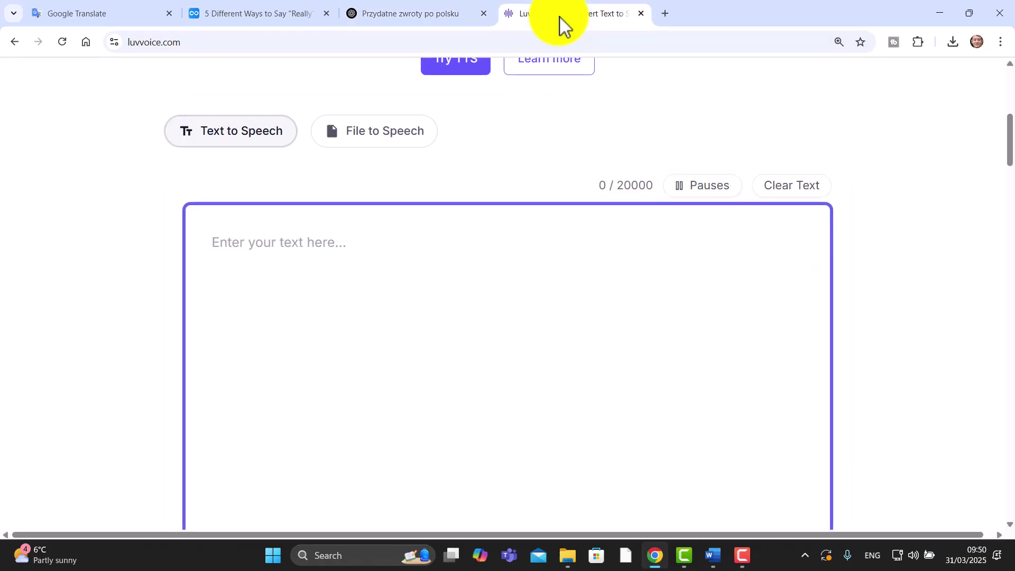
scroll(1003, 136, up, 7)
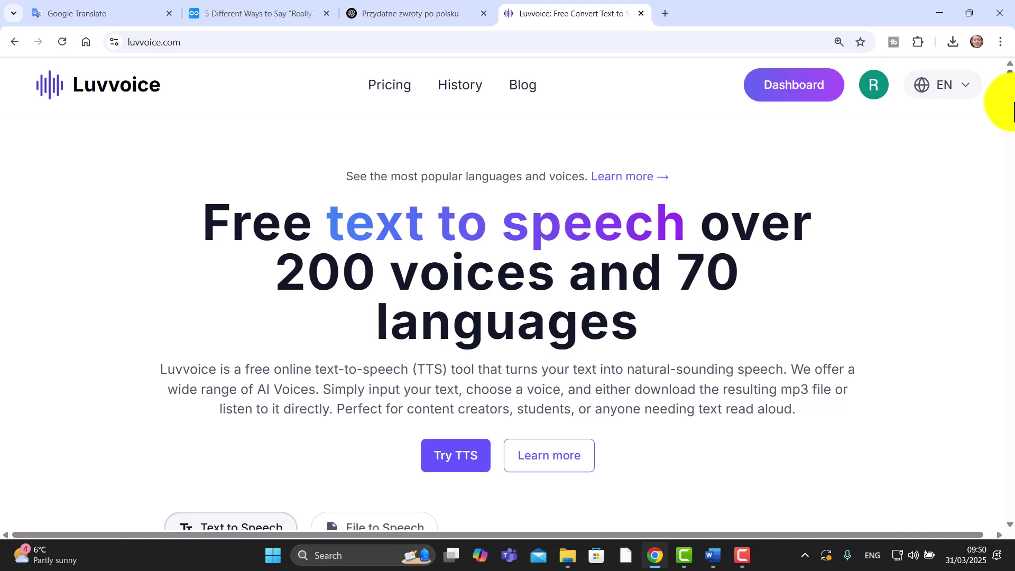
scroll(1013, 111, down, 9)
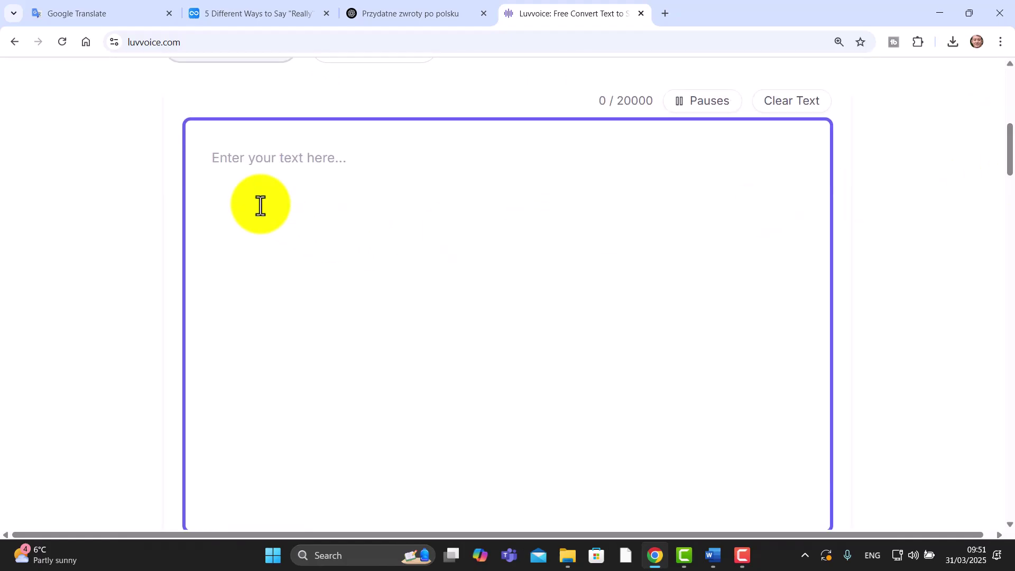
key(ctrl+v)
scroll(1012, 161, down, 1)
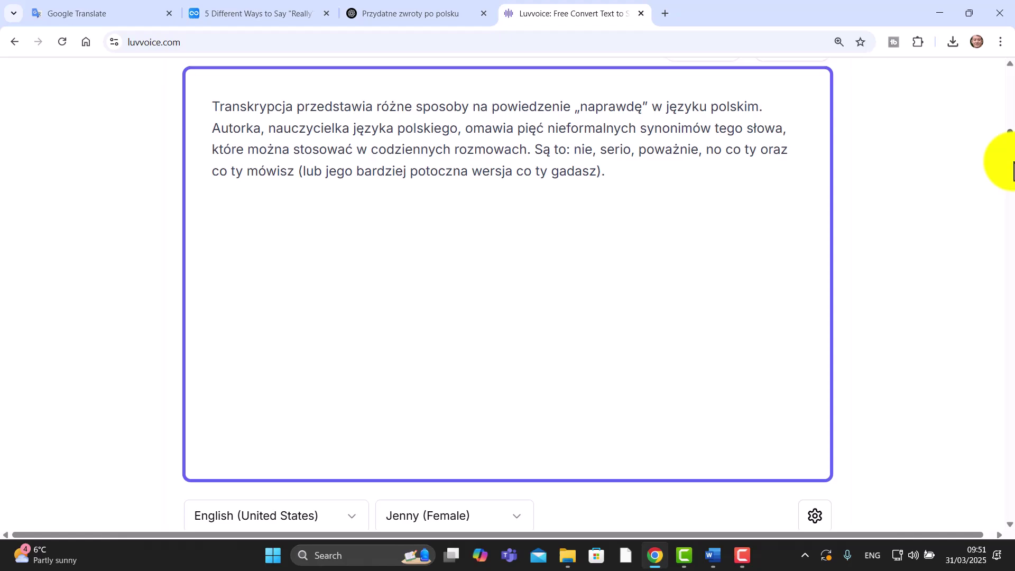
drag(1012, 172, 1011, 205)
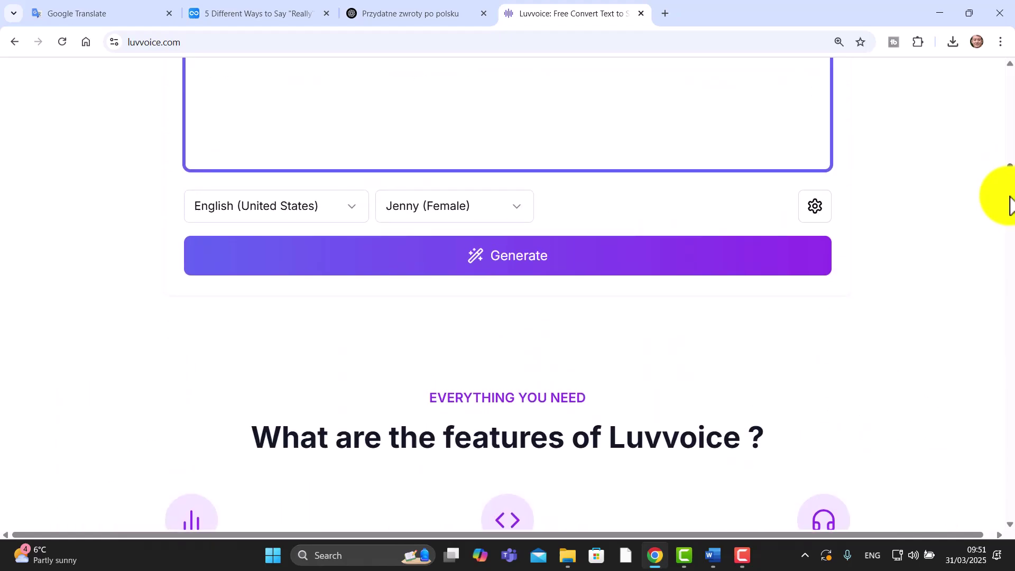
Step: Choose Polish (Poland) as the speech language and Marek (Male) as the voice
click(360, 218)
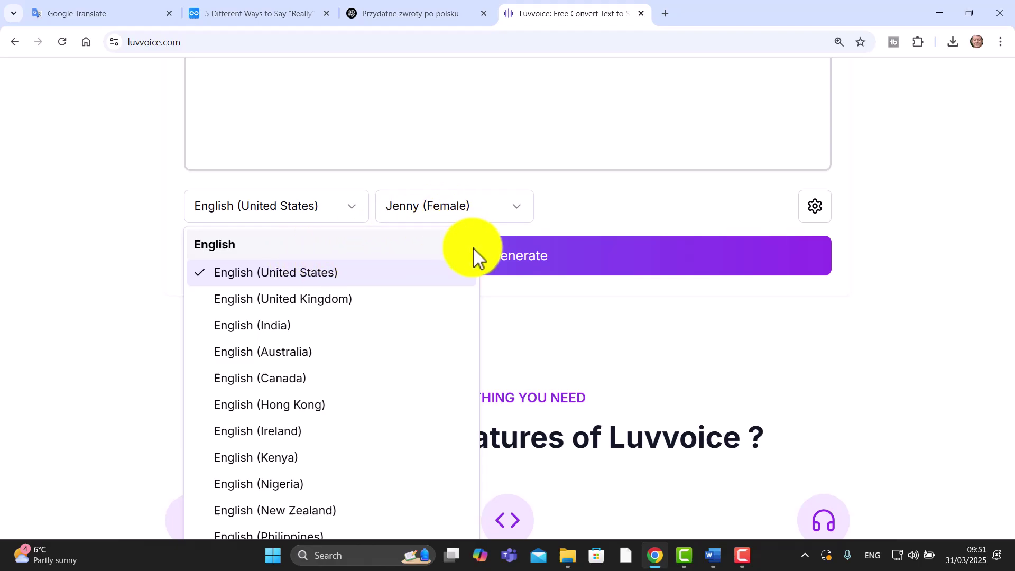
scroll(474, 266, down, 5)
scroll(473, 266, down, 9)
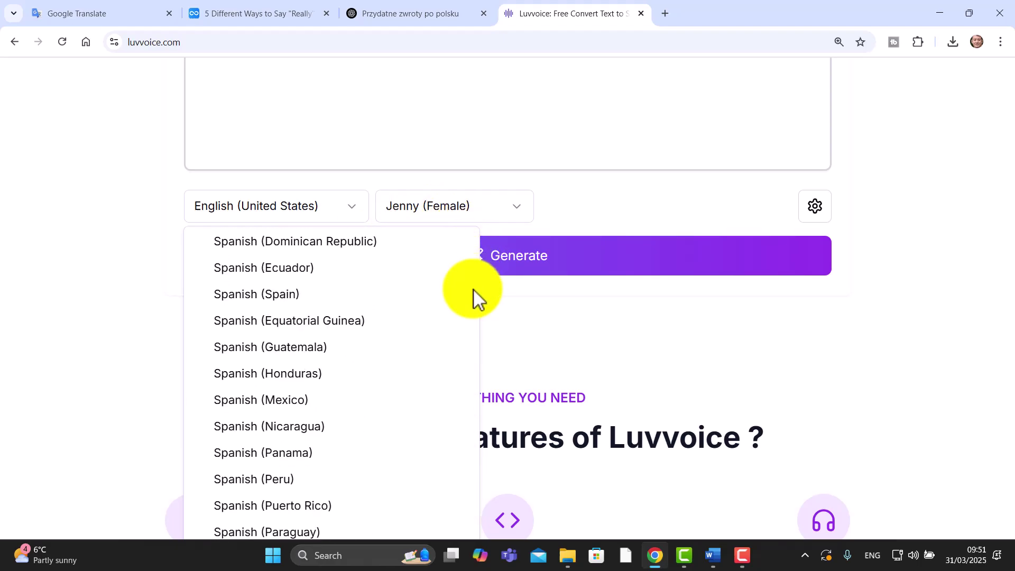
scroll(473, 305, down, 10)
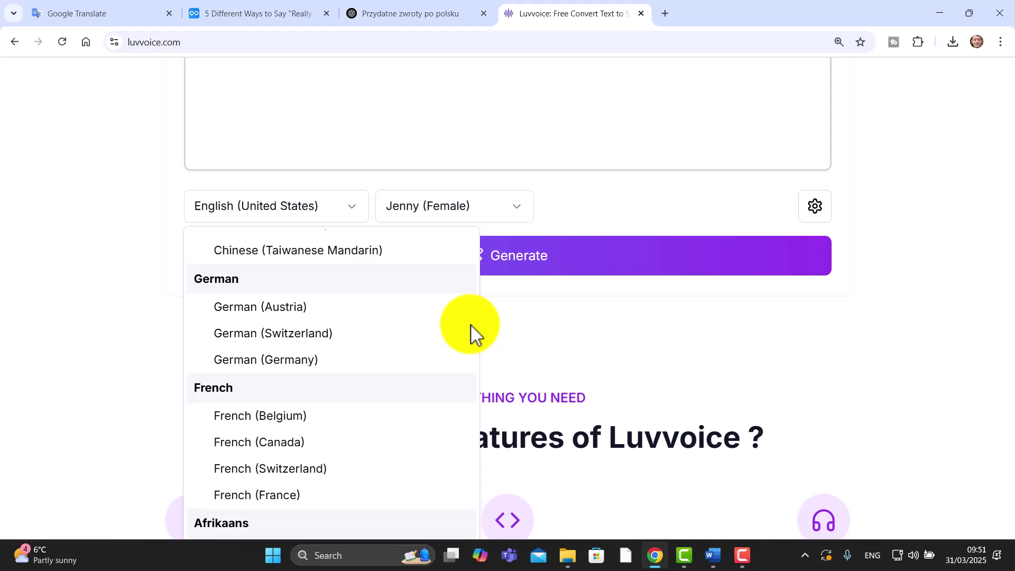
scroll(467, 354, down, 10)
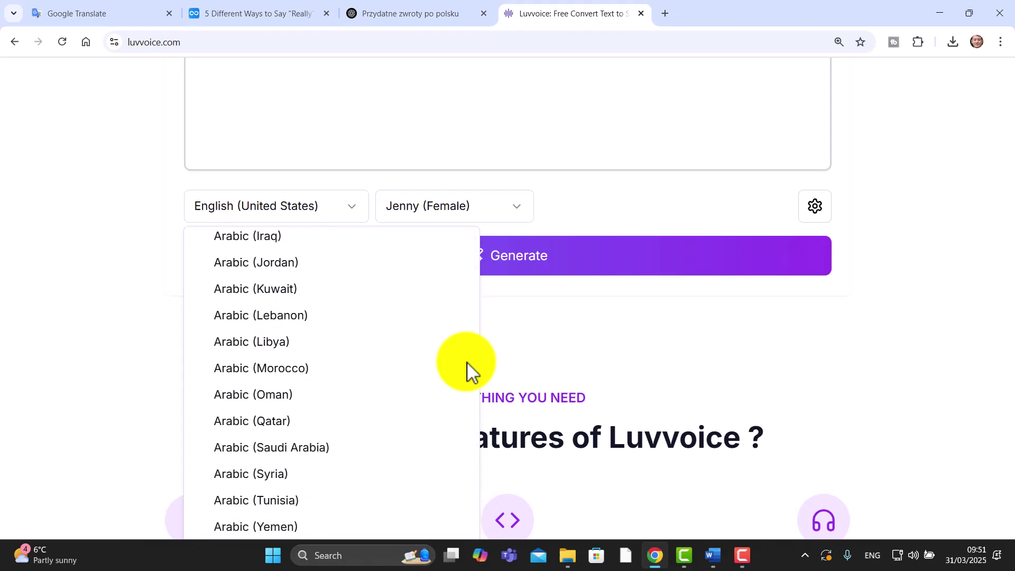
scroll(463, 418, down, 10)
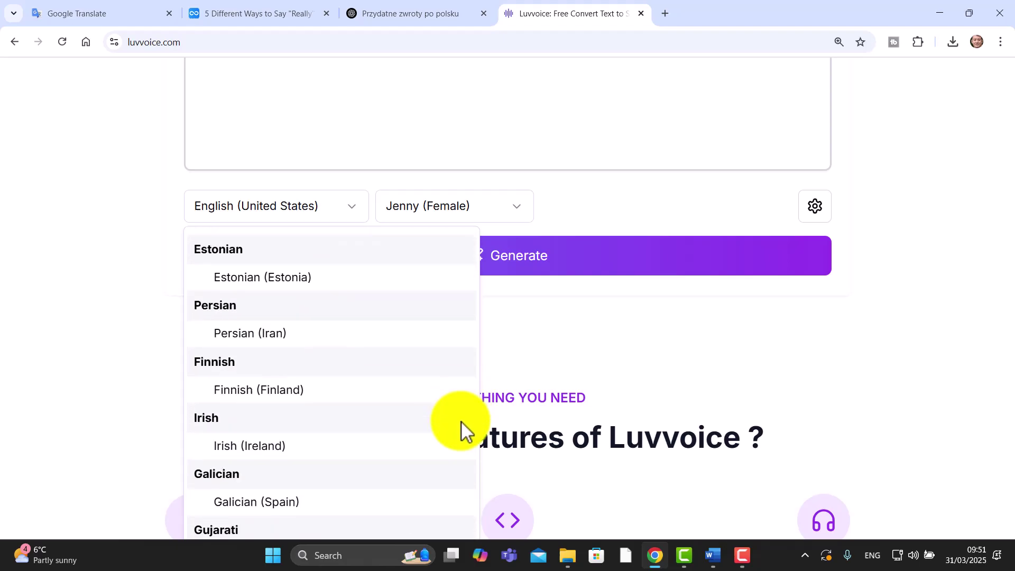
scroll(459, 445, down, 8)
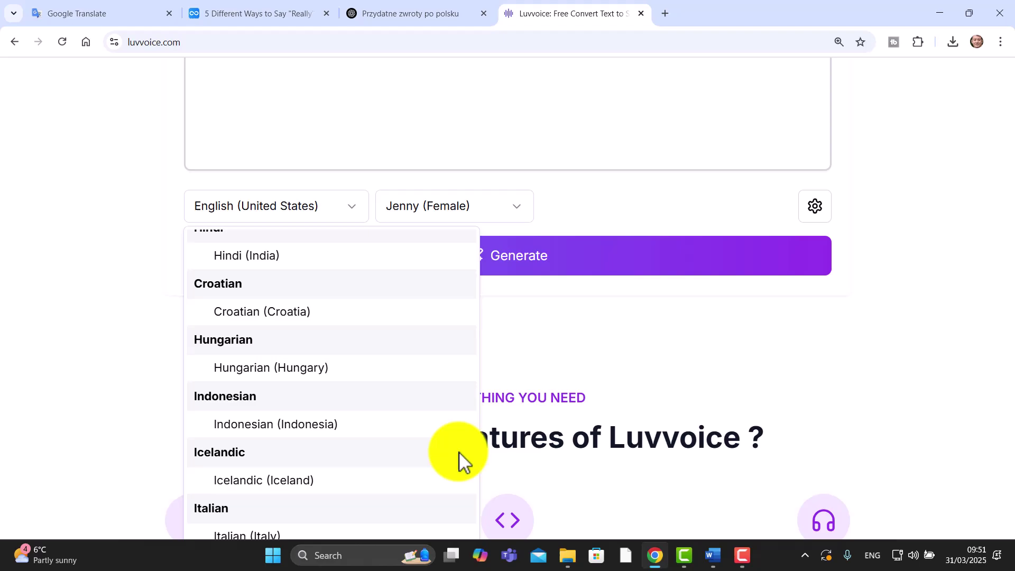
click(659, 121)
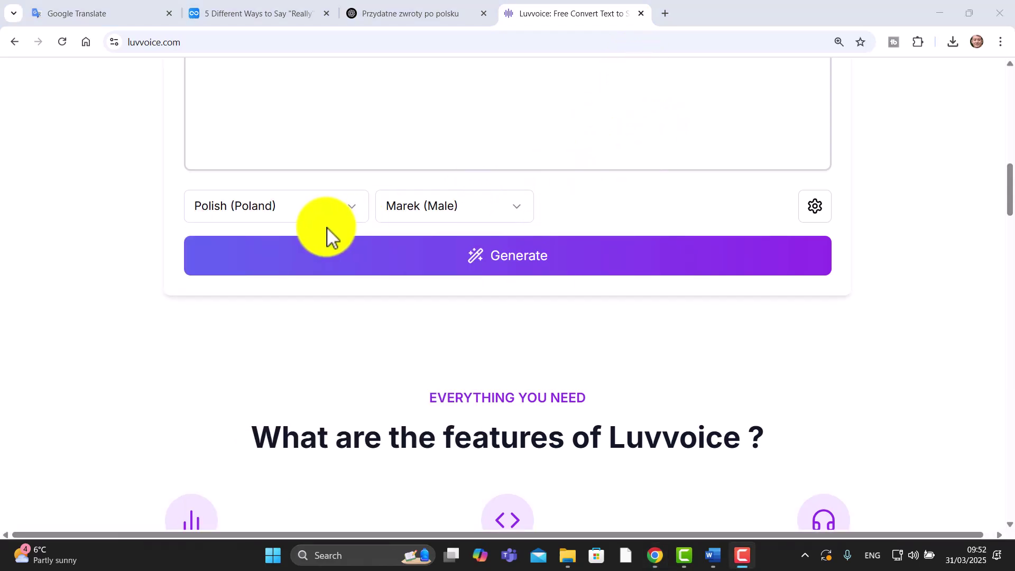
click(519, 215)
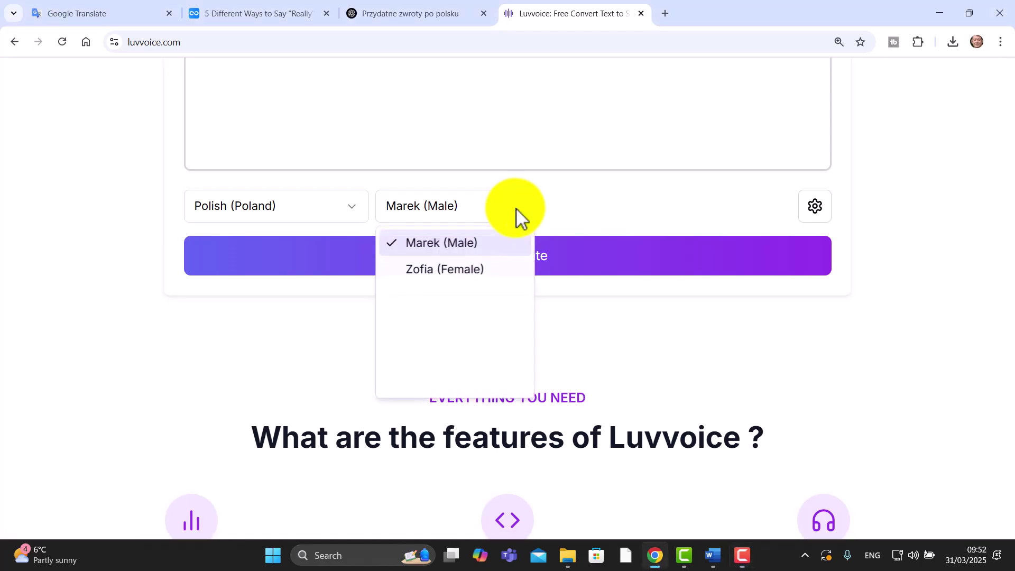
click(420, 252)
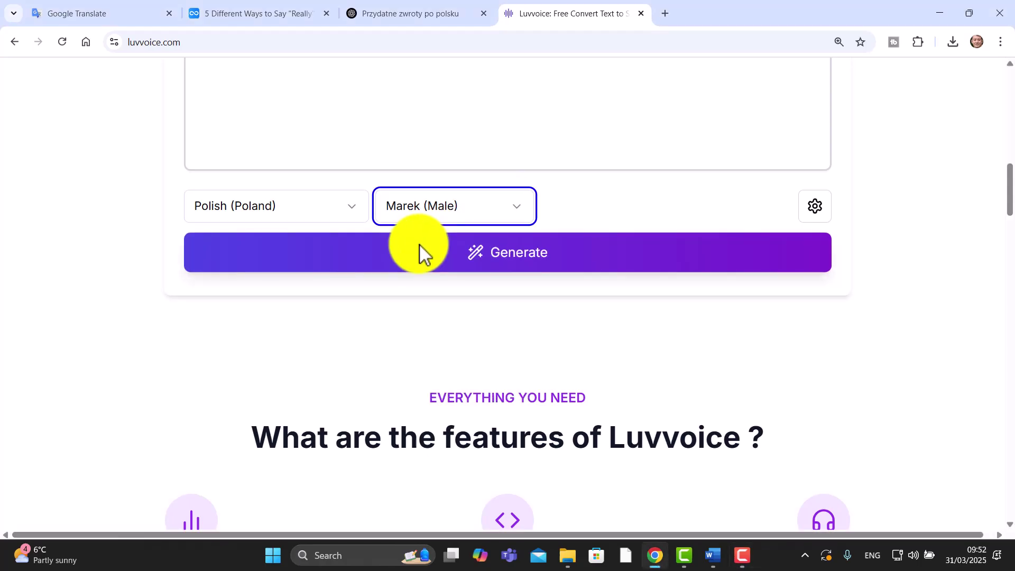
drag(1007, 204, 999, 177)
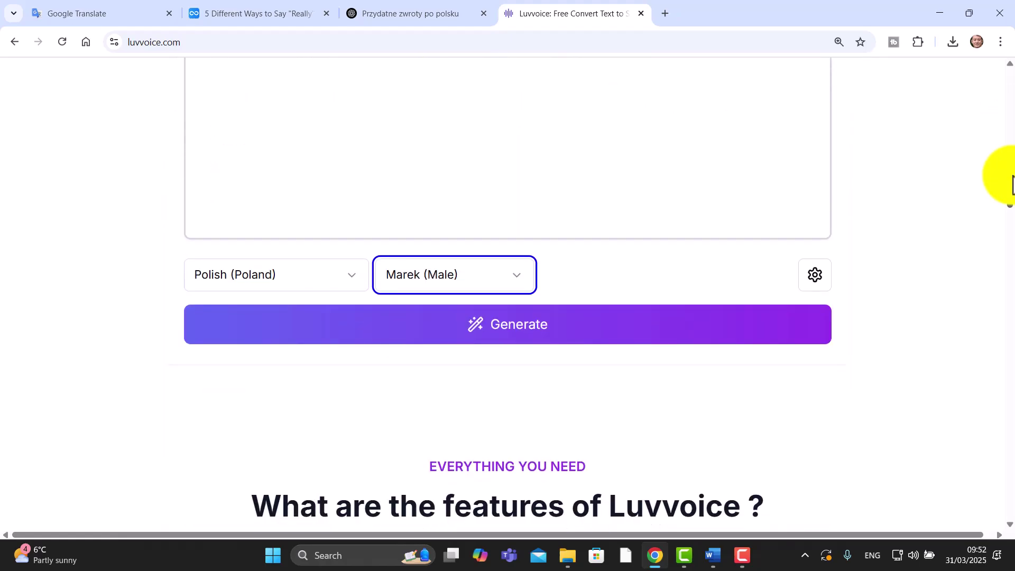
Step: Generate the 21-second Polish clip in Marek's voice, open its download options, and return to ChatGPT
click(505, 333)
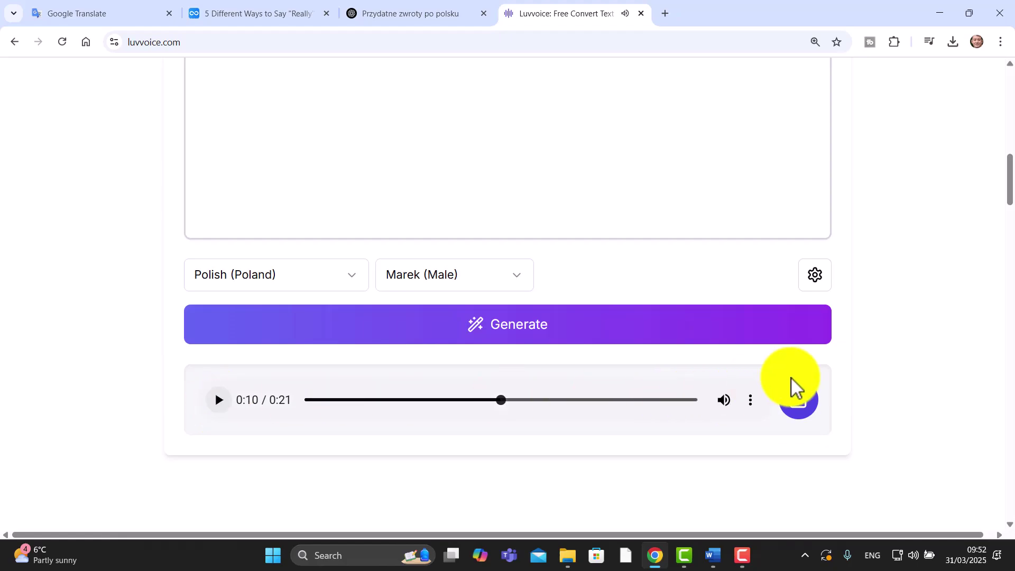
click(749, 403)
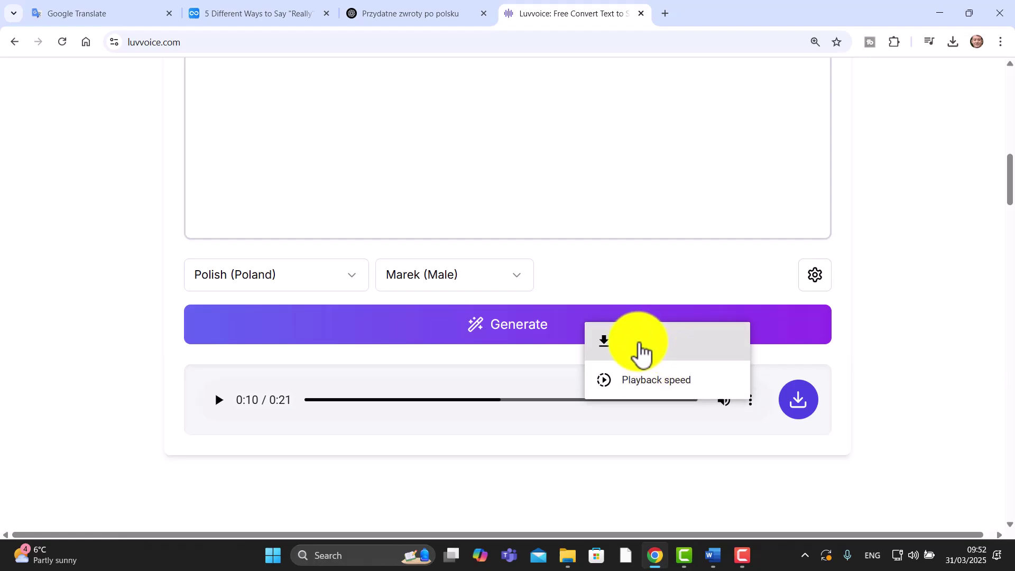
click(398, 18)
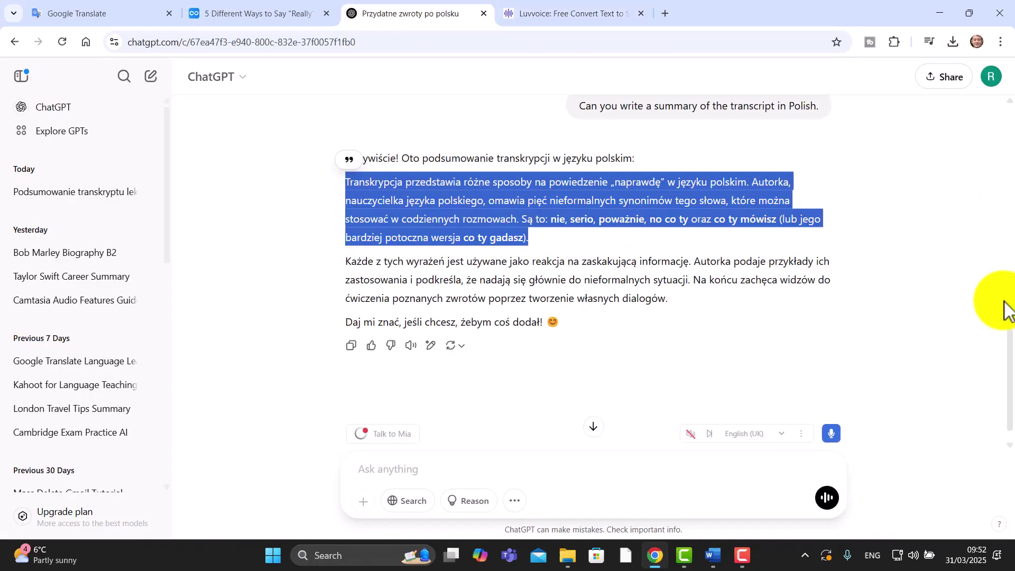
Step: Select phrases 1 through 7 and their descriptions in ChatGPT's phrase list
drag(1007, 339, 1007, 132)
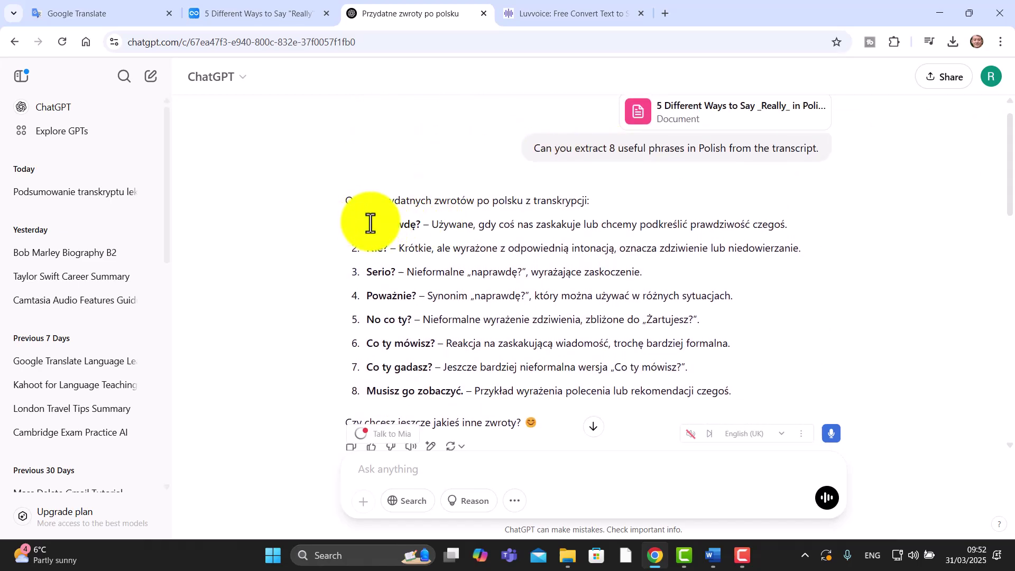
drag(367, 224, 727, 357)
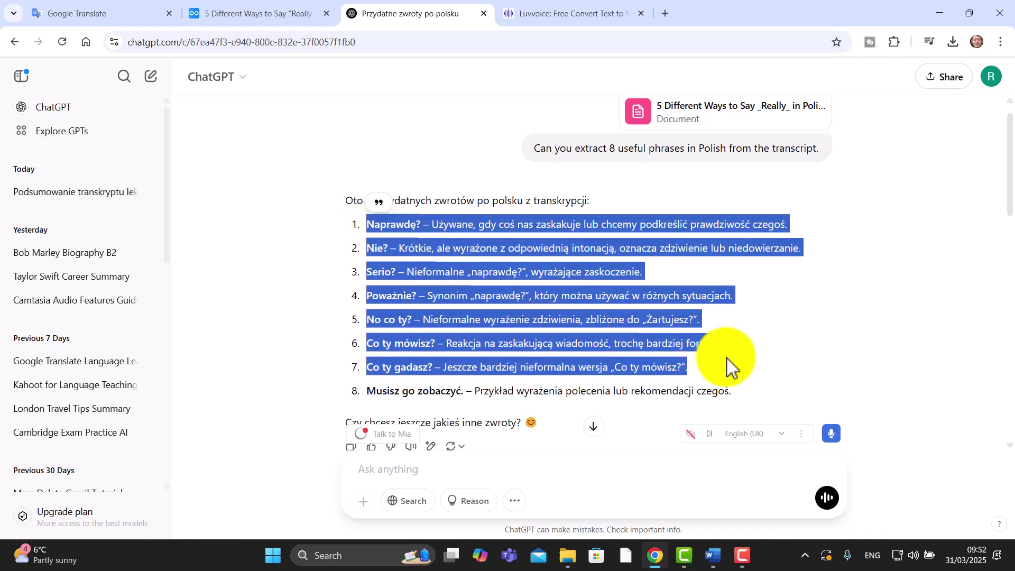